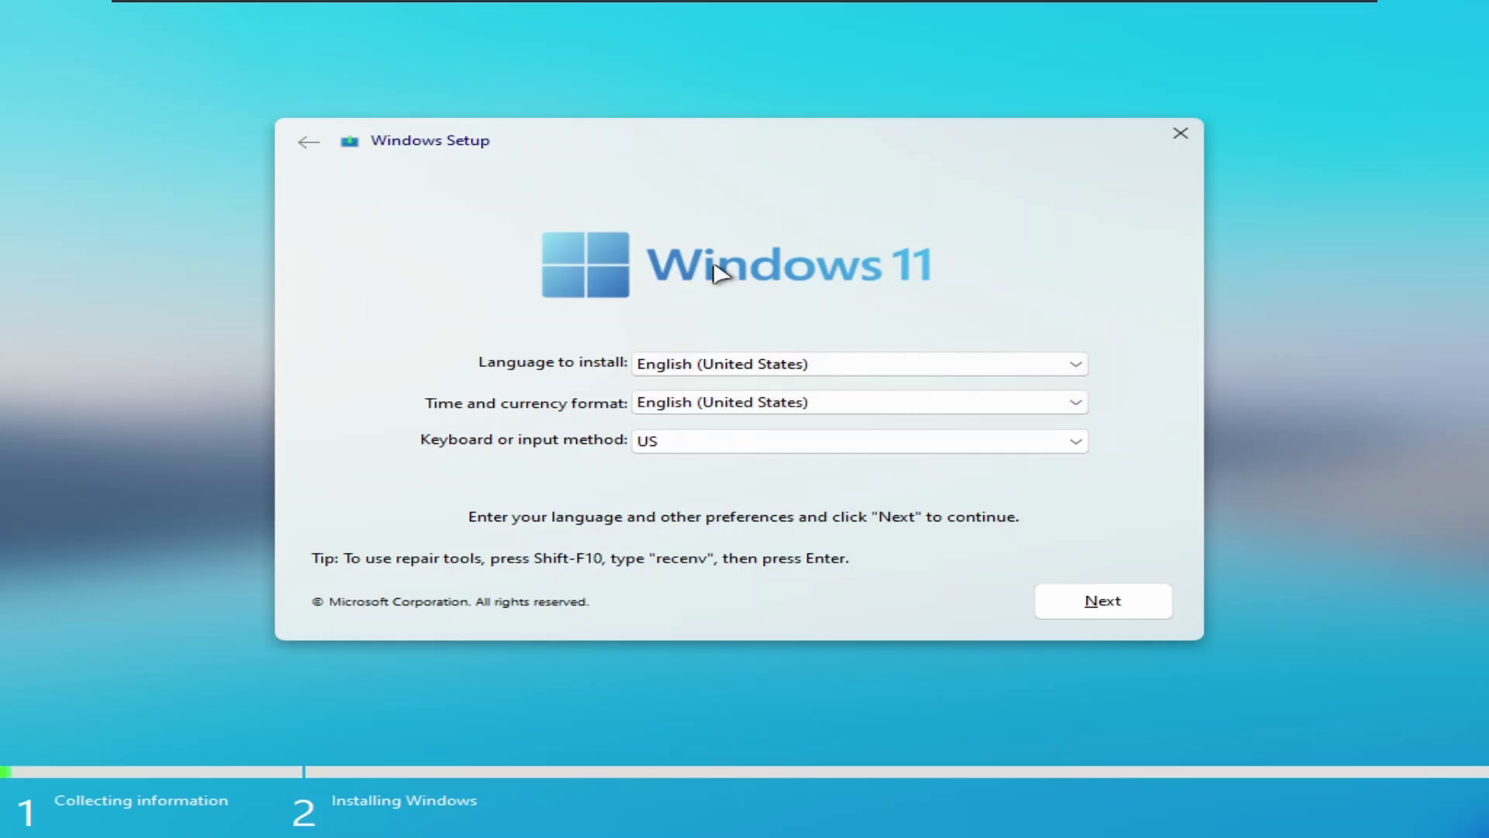
Set the keyboard or input method to German for the Windows 11 installation.
left_click(679, 440)
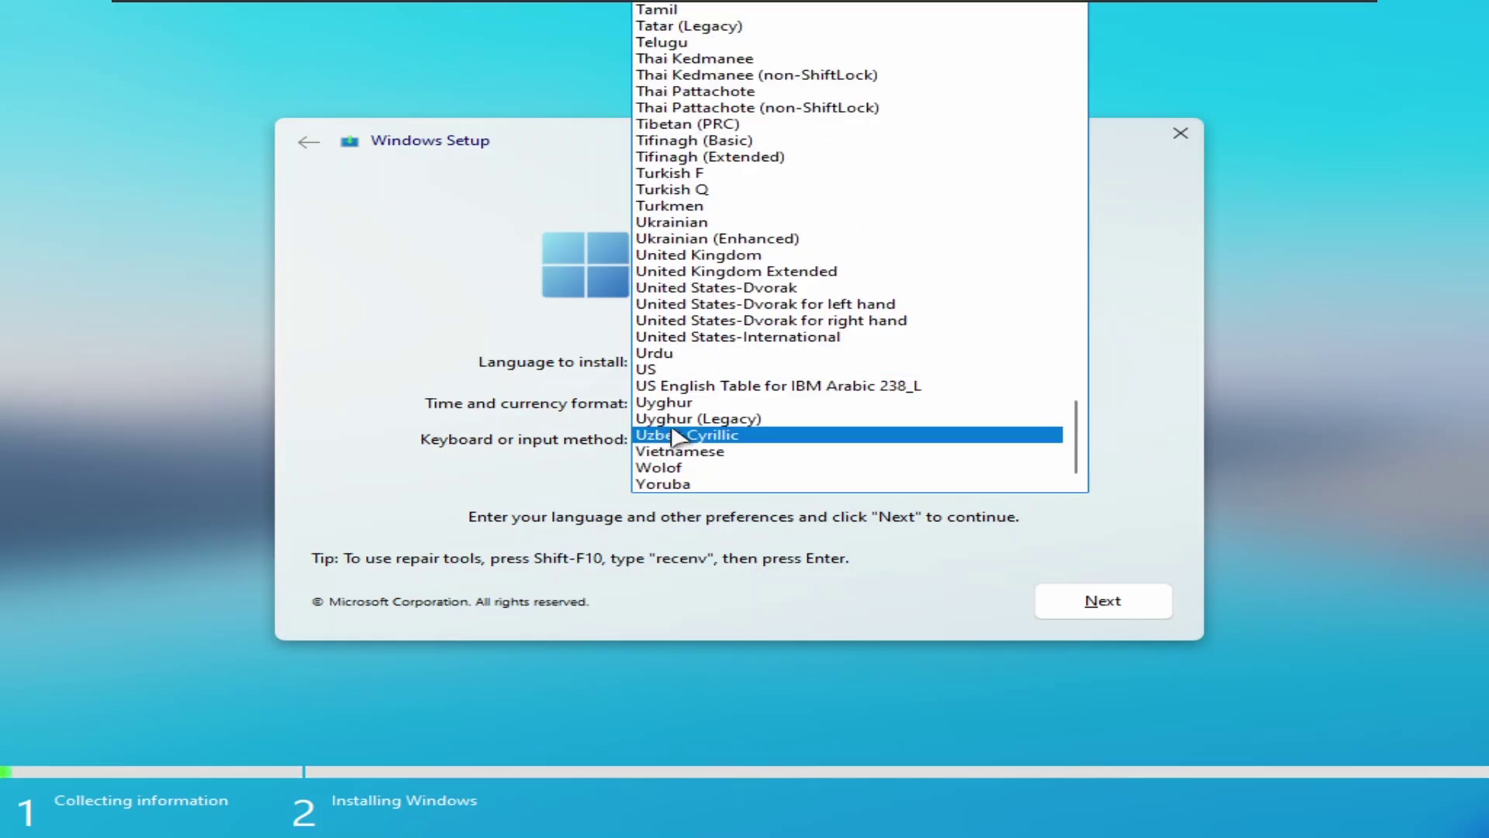
scroll(676, 430, "up", 20)
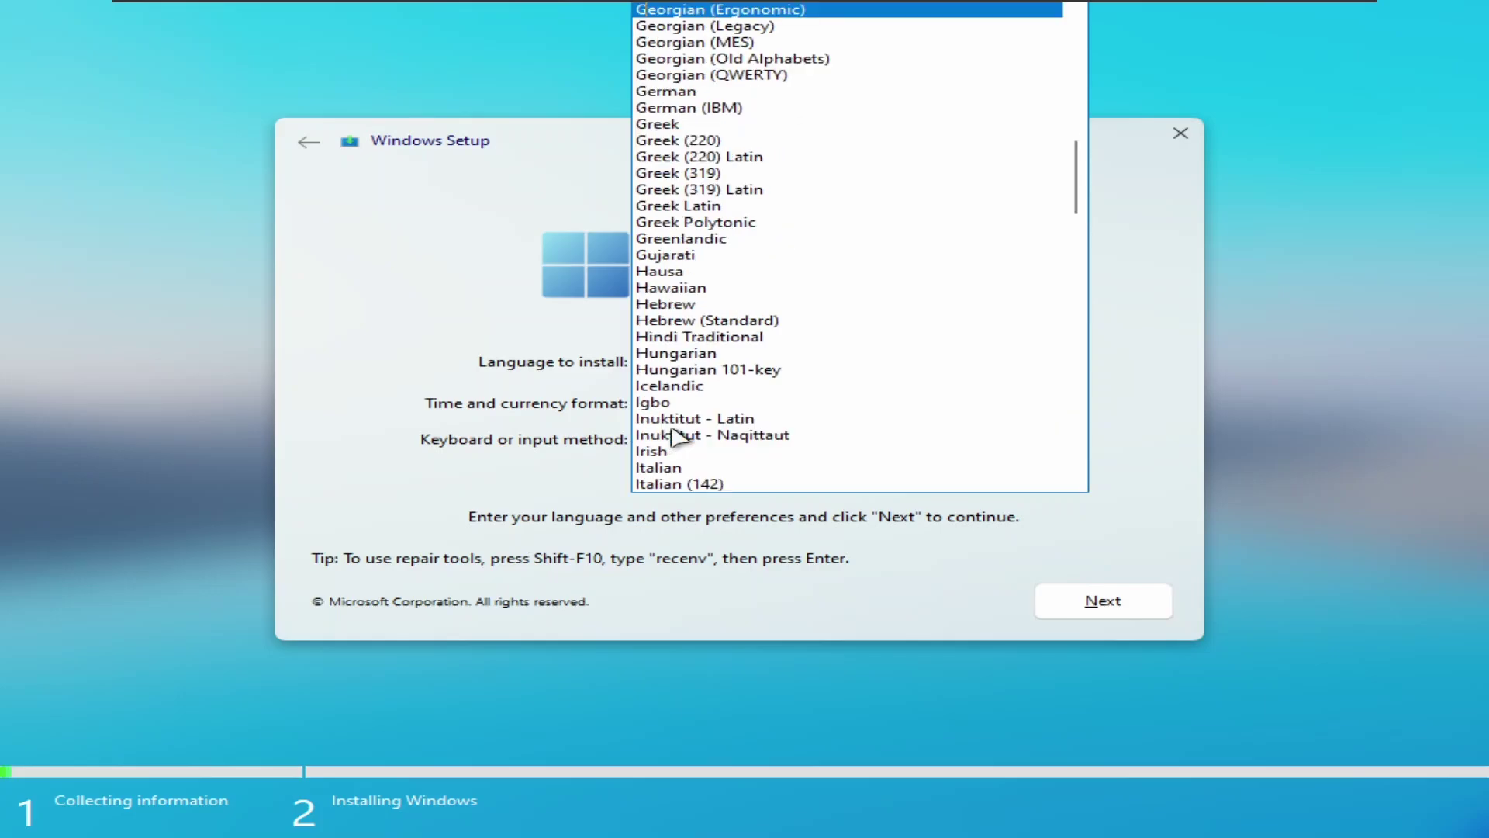
left_click(698, 92)
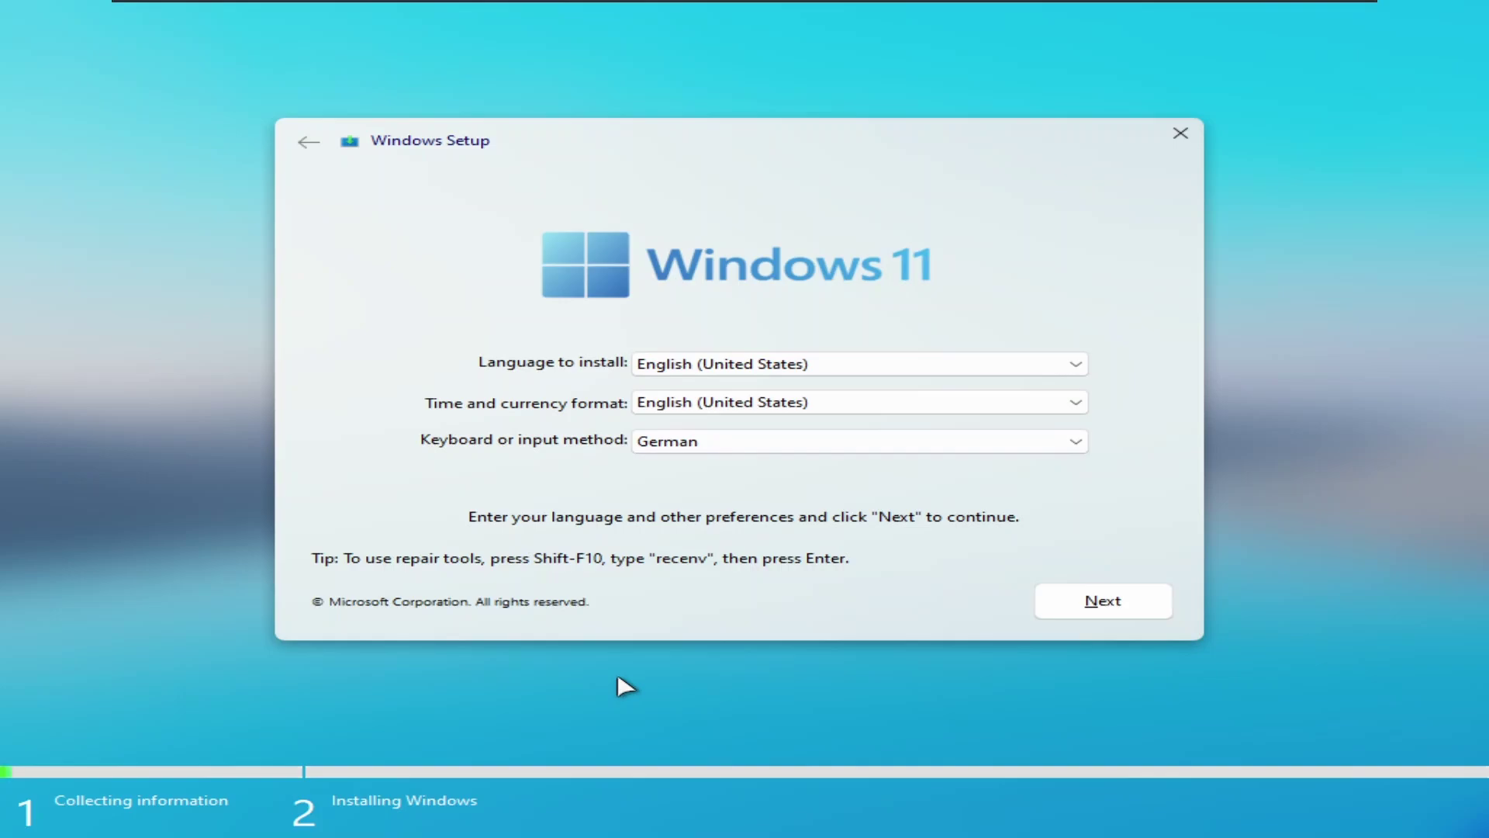
key("shift+F10")
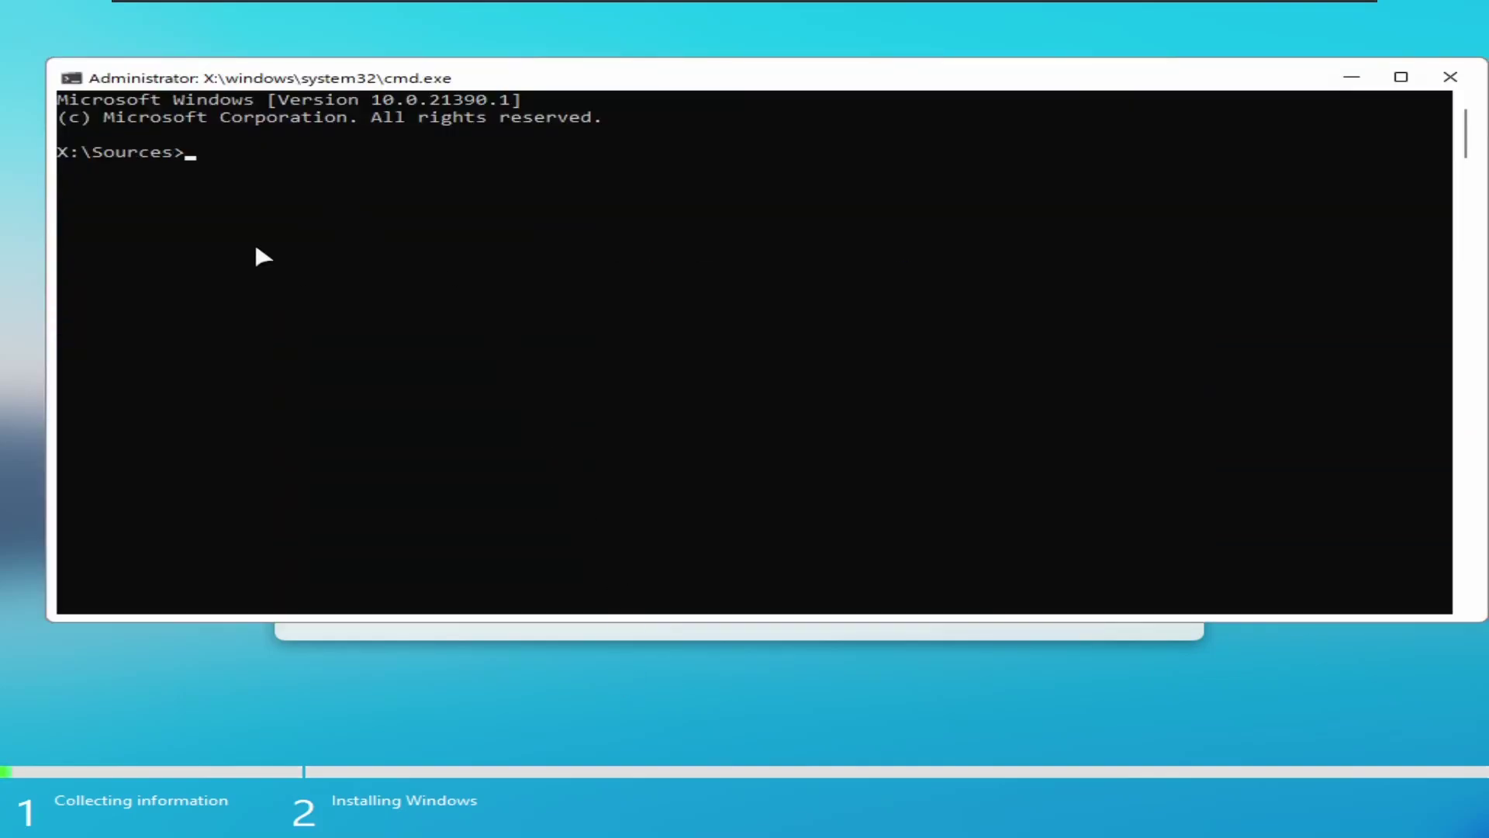
left_click_drag(194, 152, 264, 318)
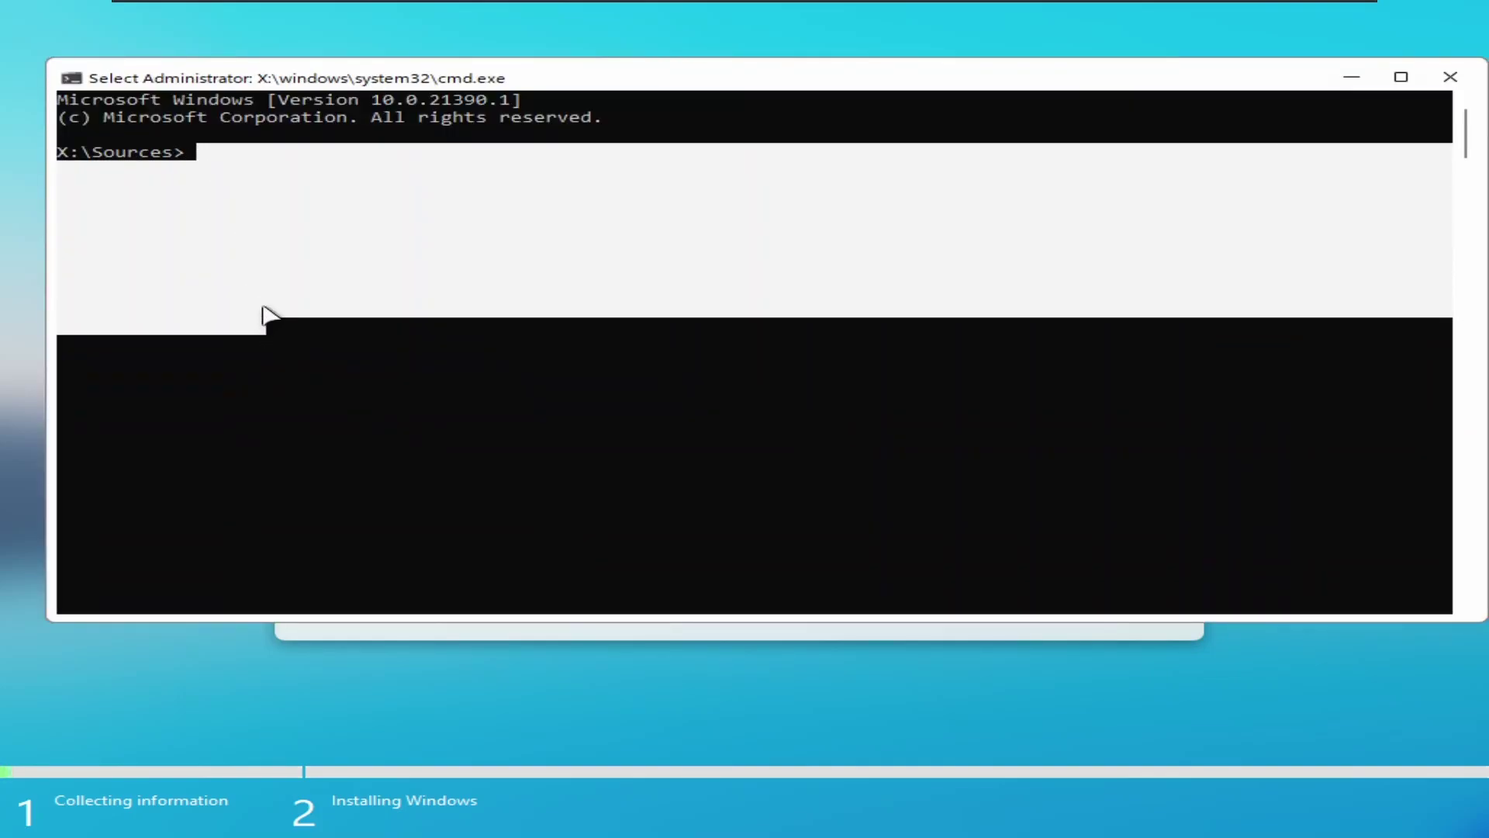
left_click_drag(254, 231, 292, 369)
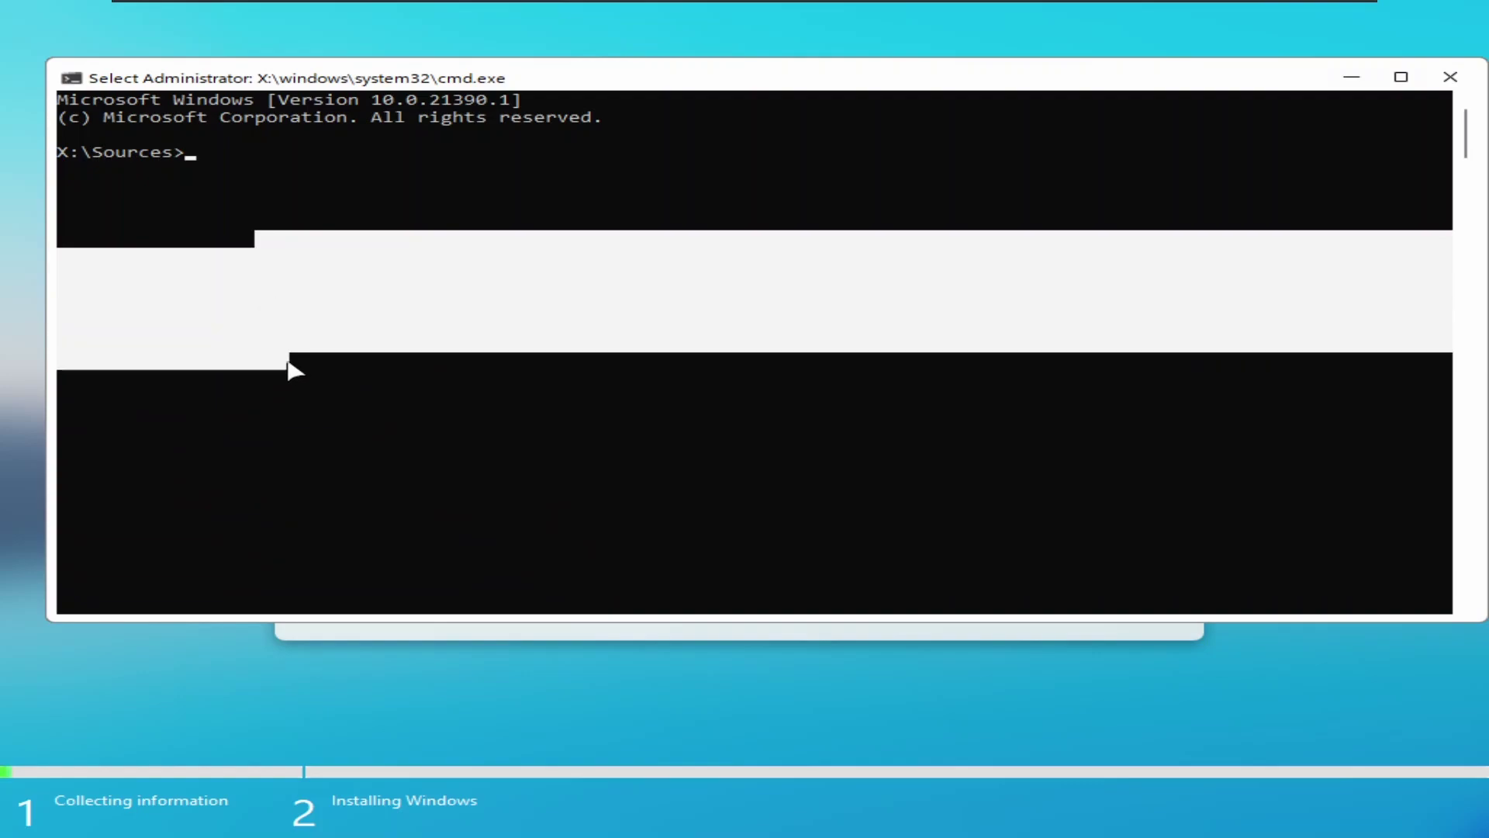
left_click(283, 361)
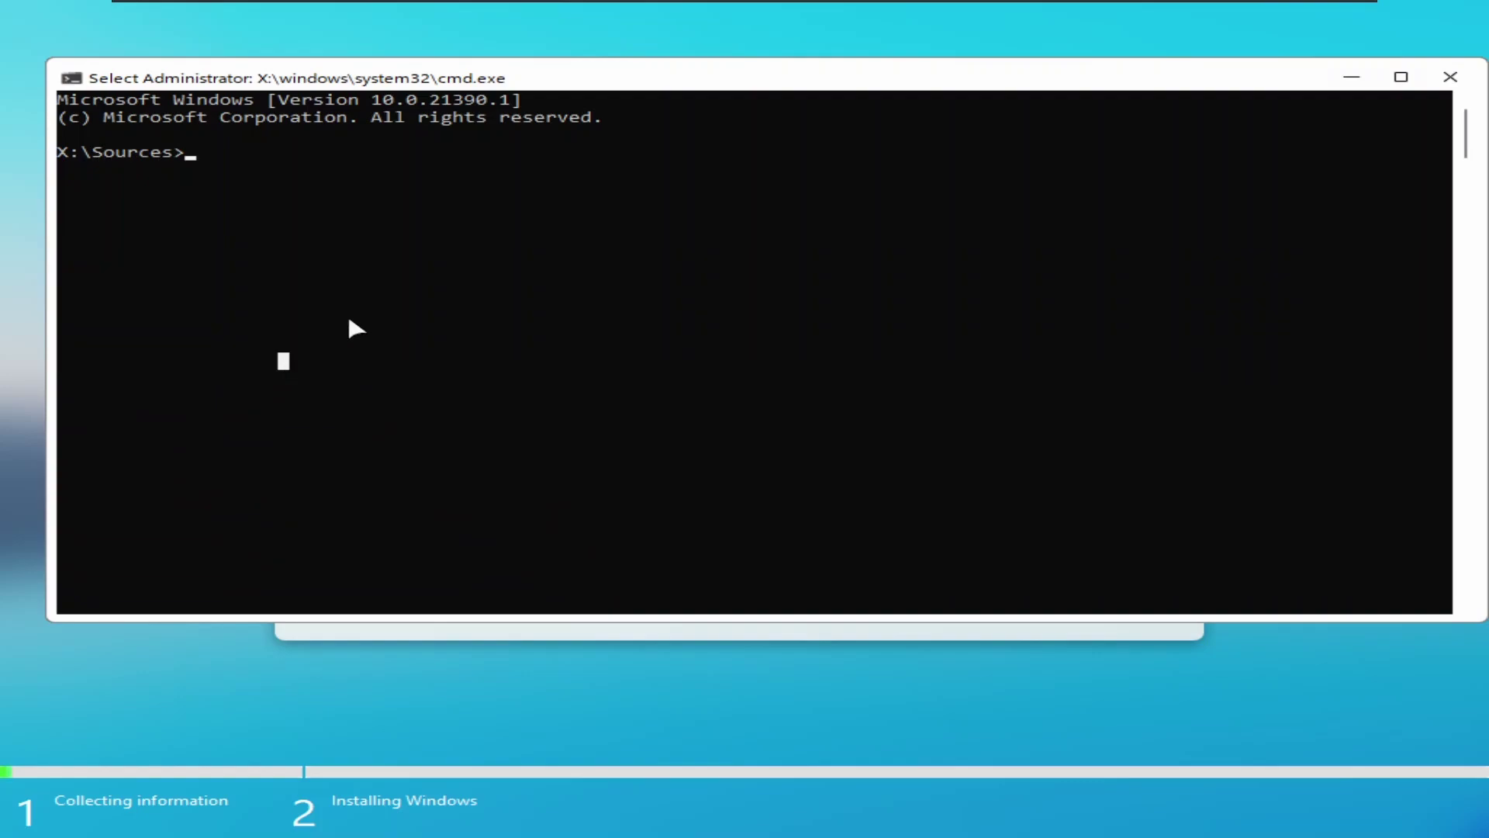
left_click(1449, 78)
Continue the setup without a product key and accept the license terms.
left_click(1055, 609)
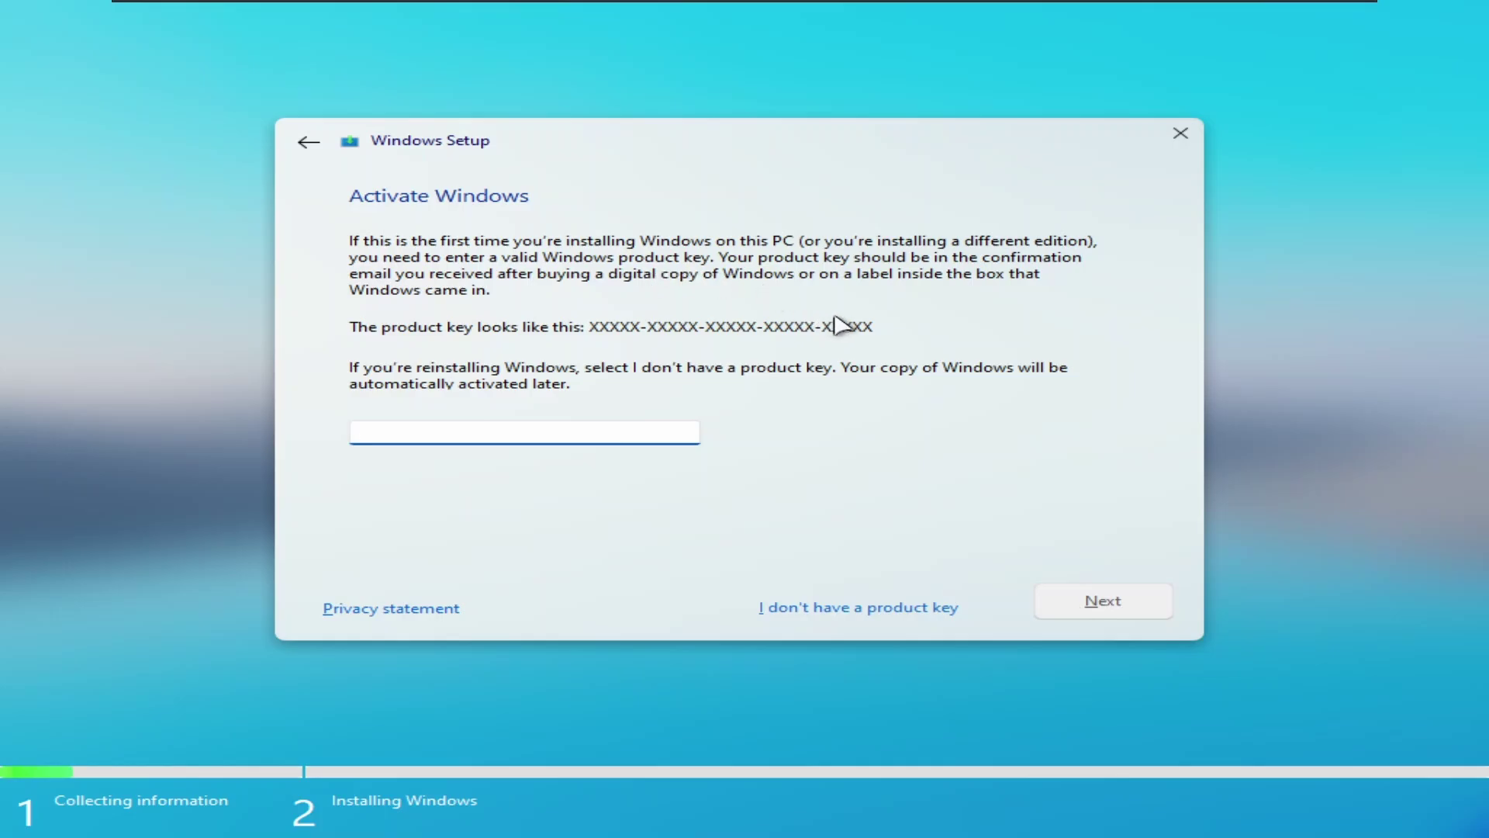
left_click(811, 611)
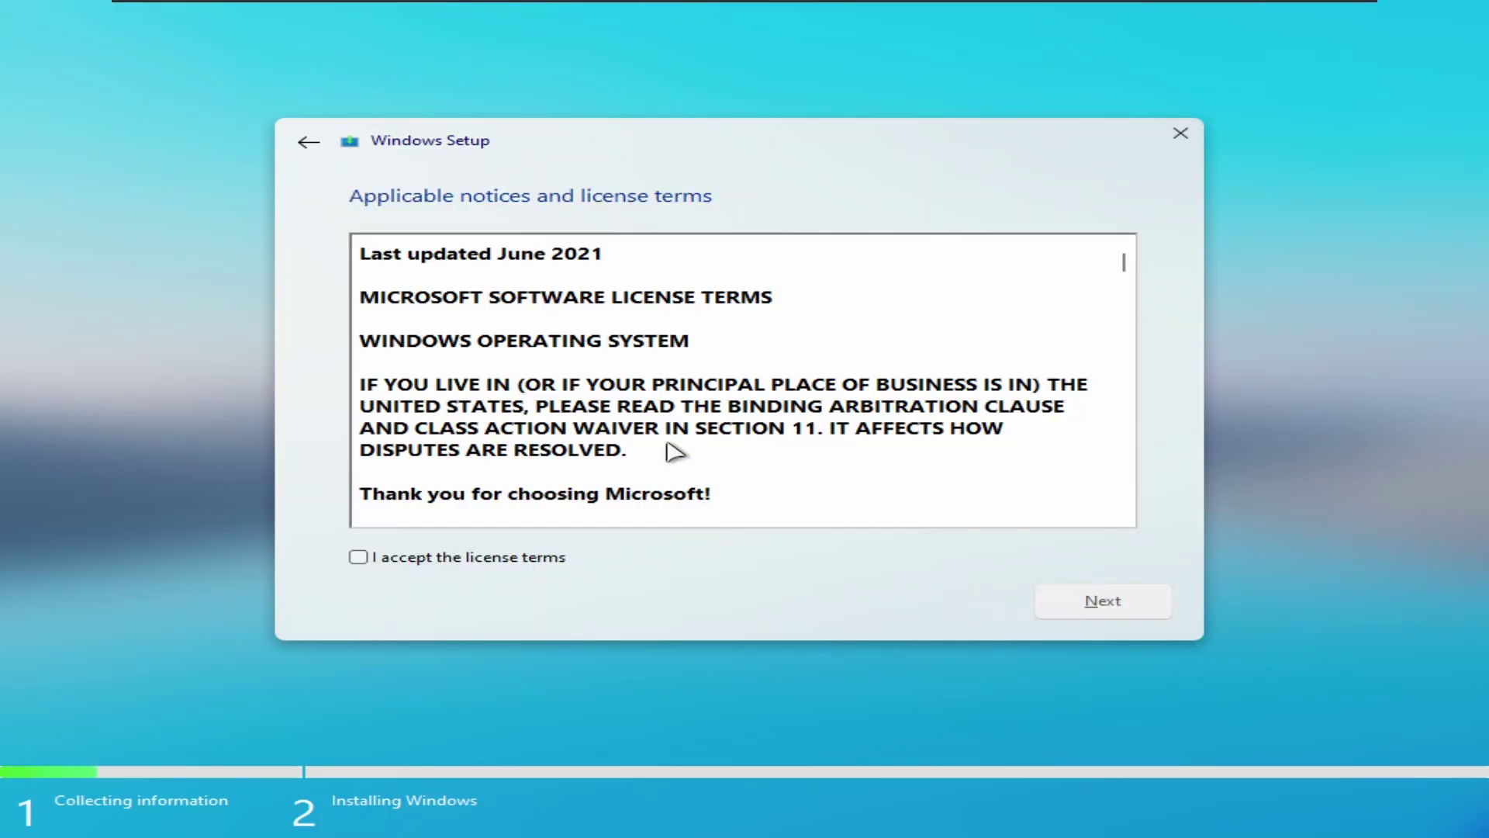
left_click(510, 555)
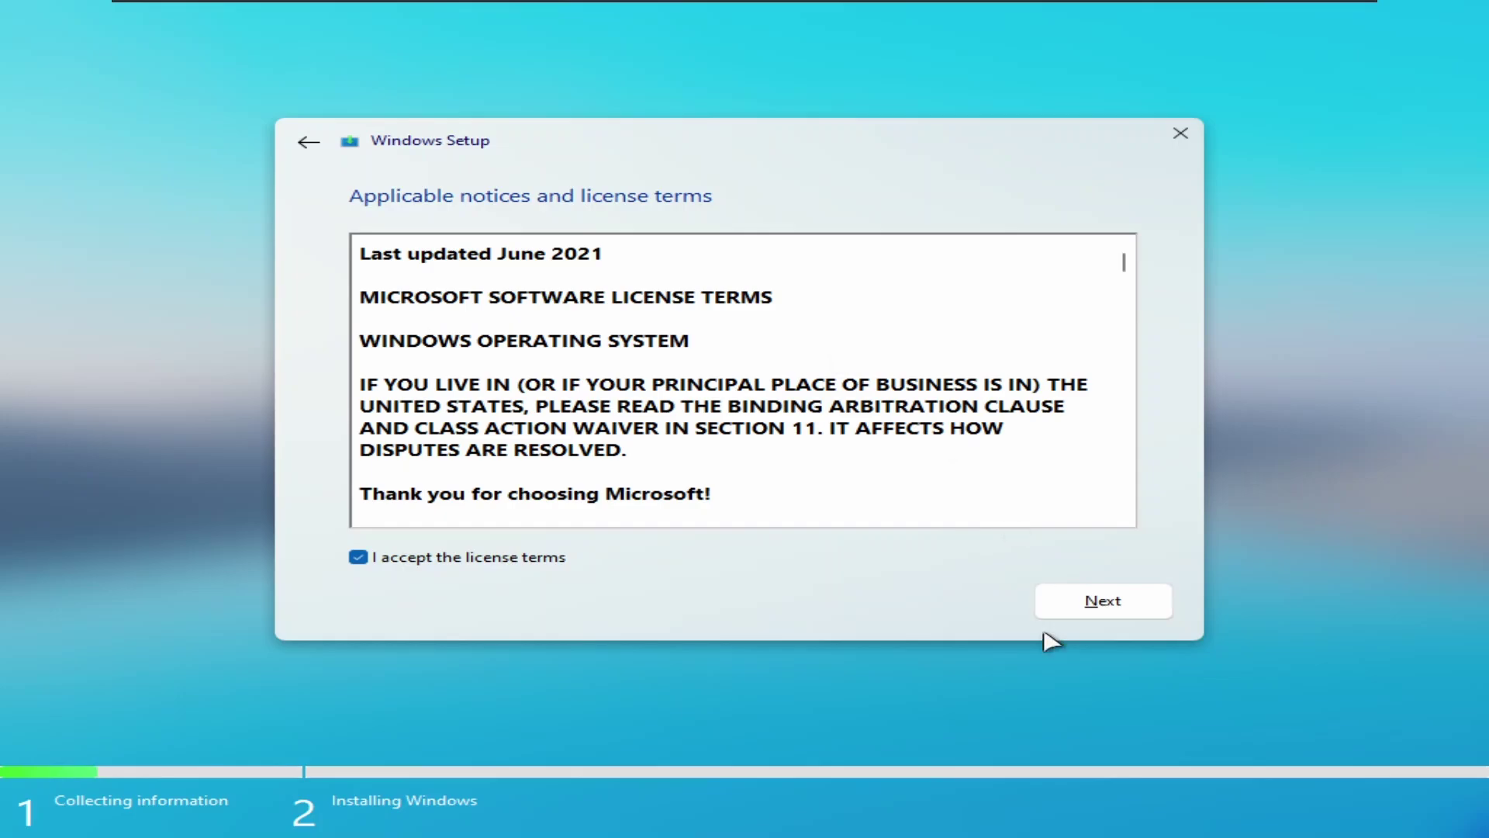
left_click(1086, 603)
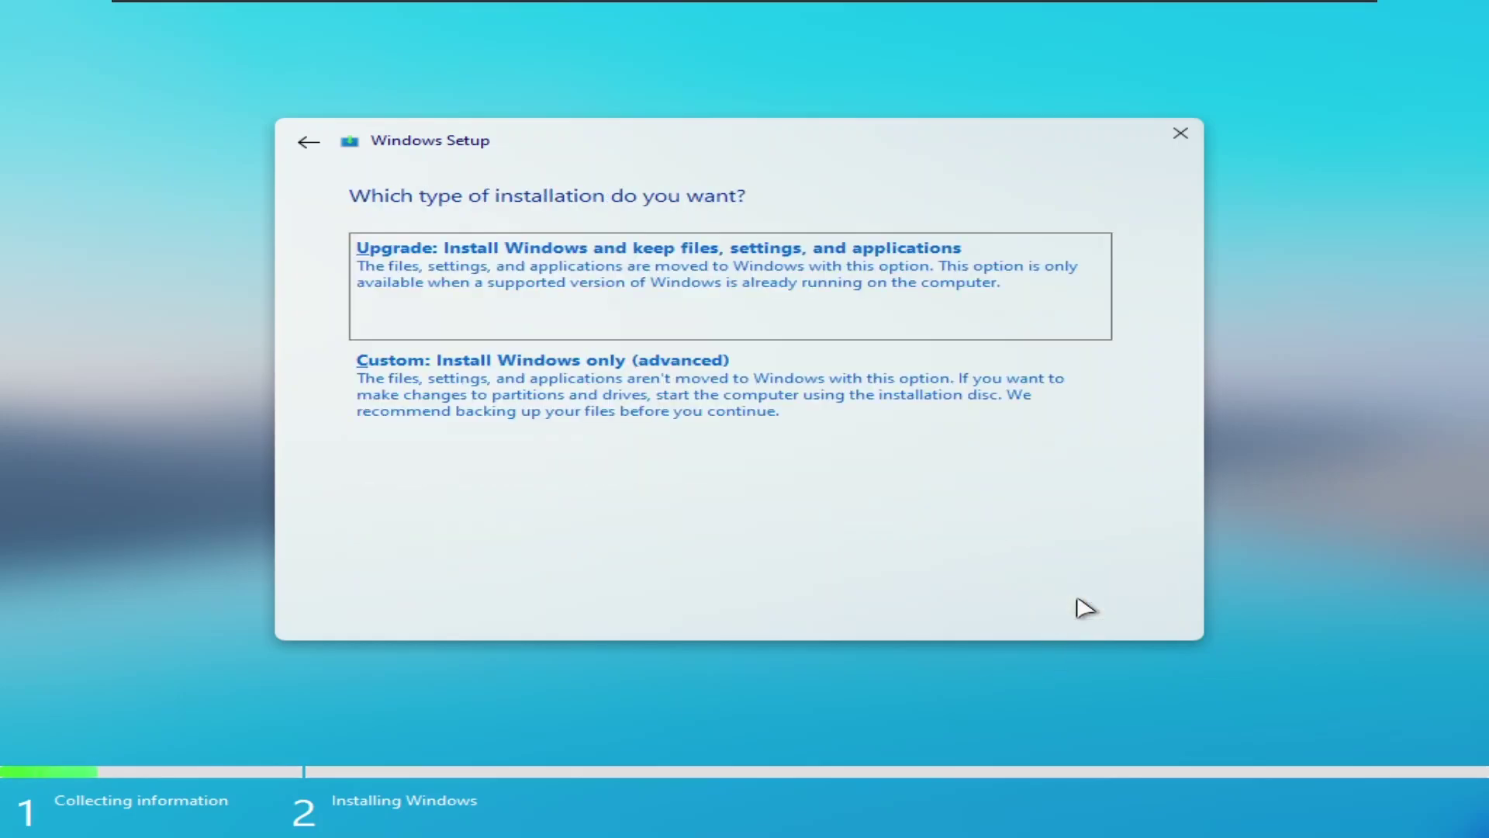
Choose the custom installation and start installing Windows on the Drive 0 unallocated space.
left_click(464, 416)
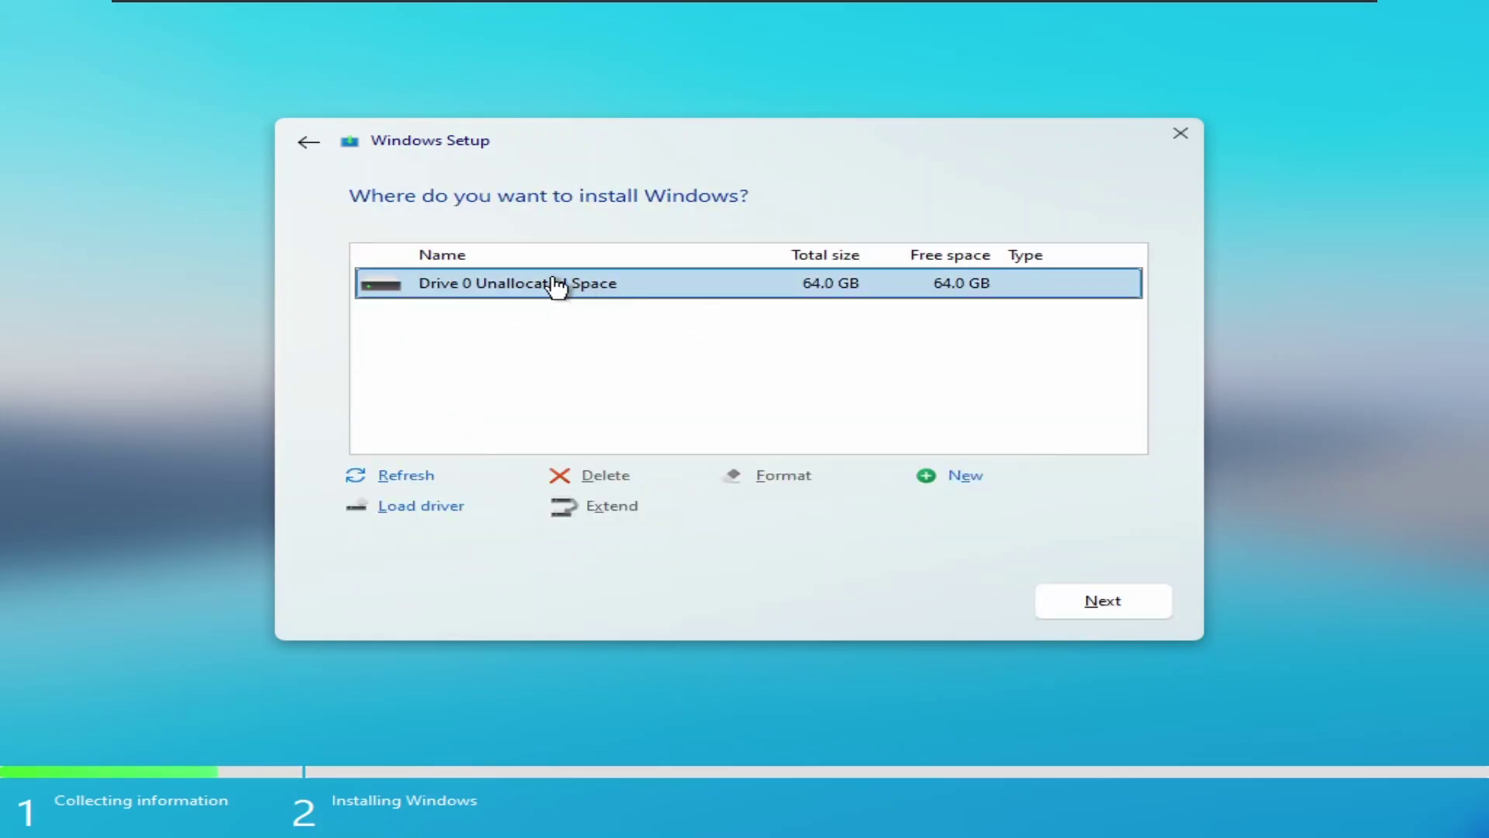
left_click(1083, 598)
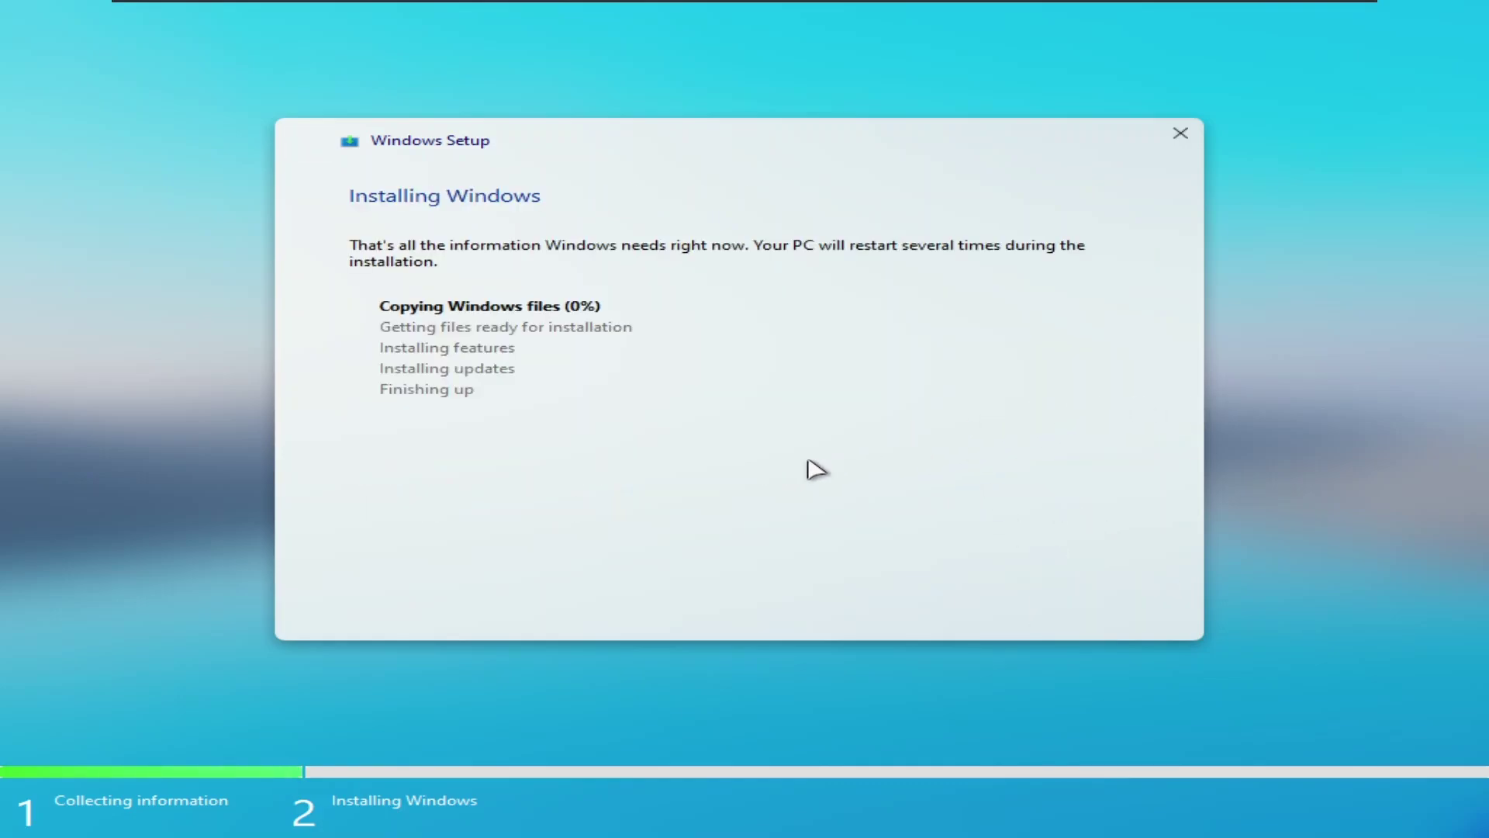
Open a command prompt over the running installation and launch notepad from it.
key("shift+F10")
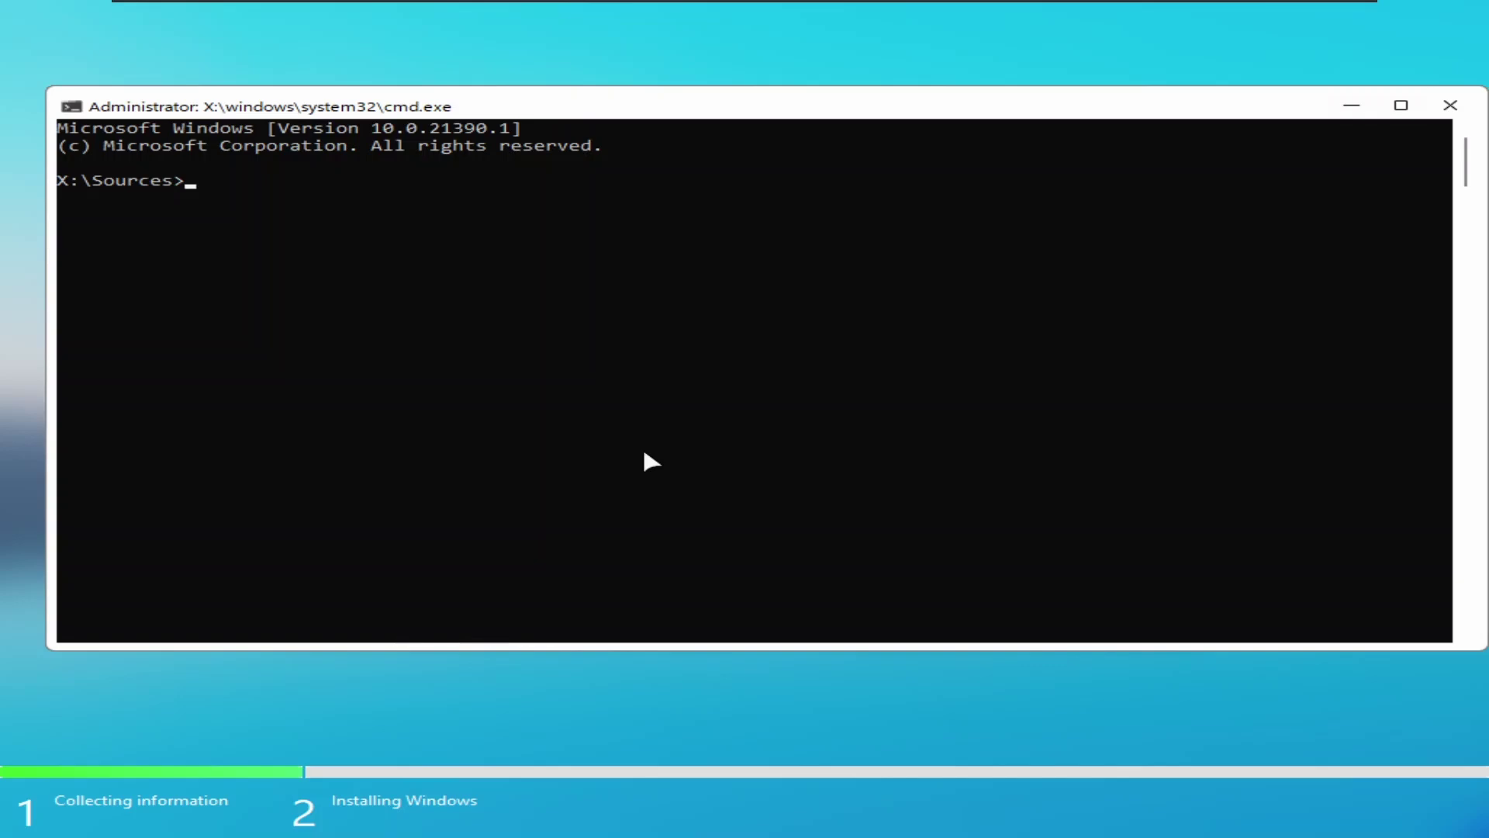
left_click_drag(647, 454, 212, 220)
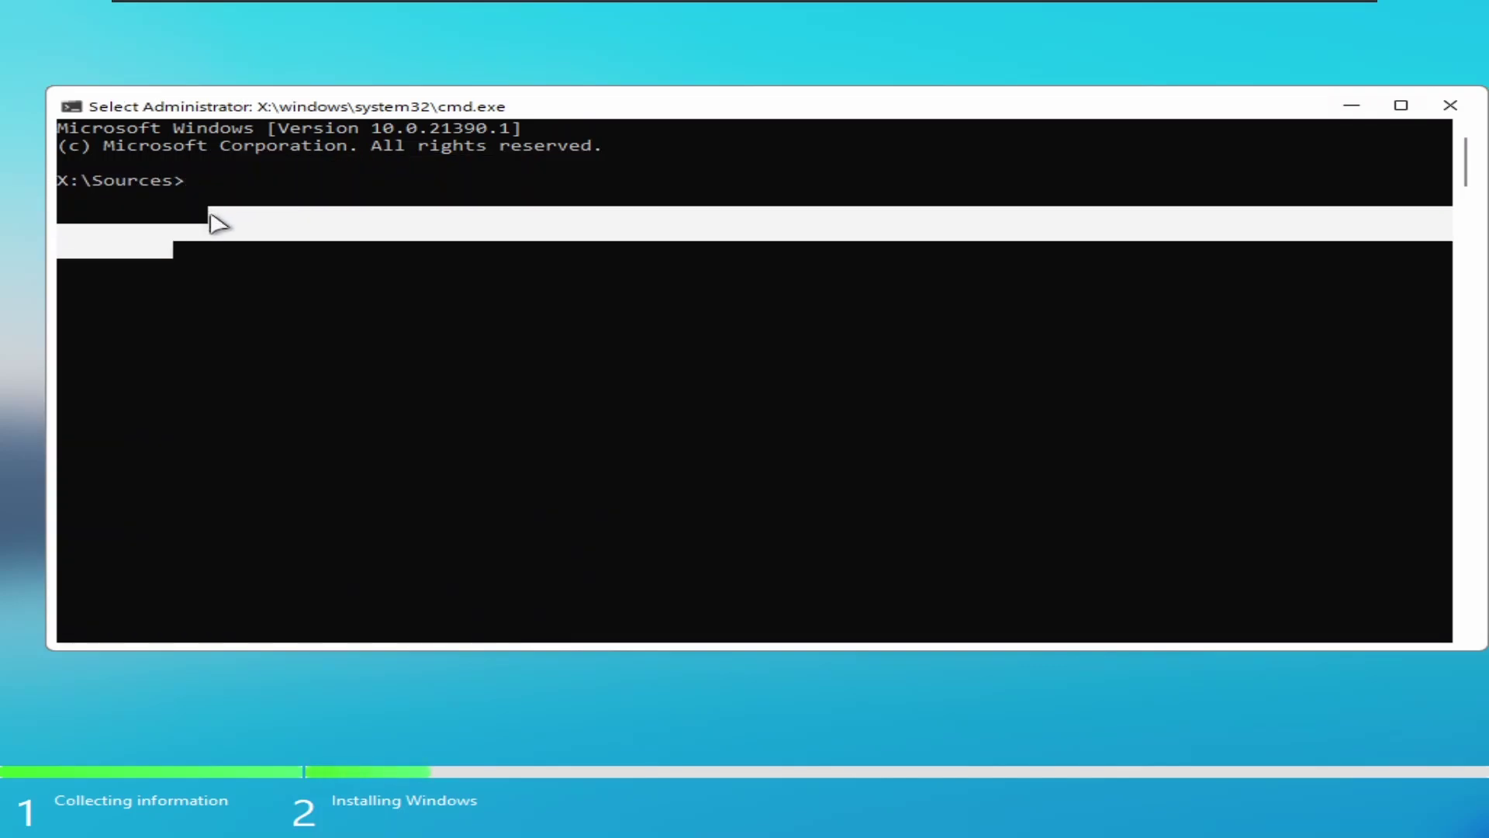
left_click(203, 220)
type("notepad")
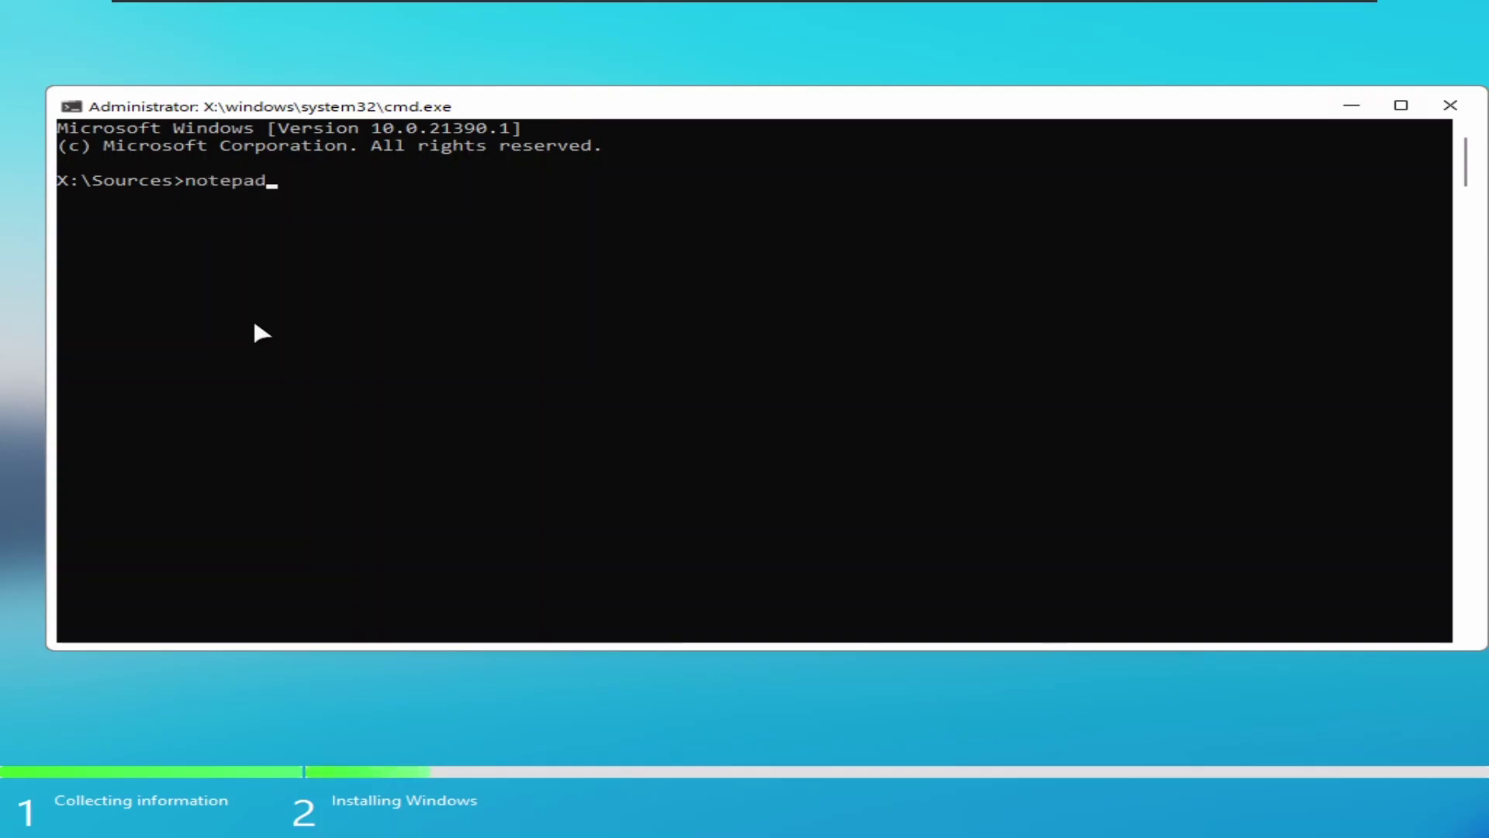
key("Return")
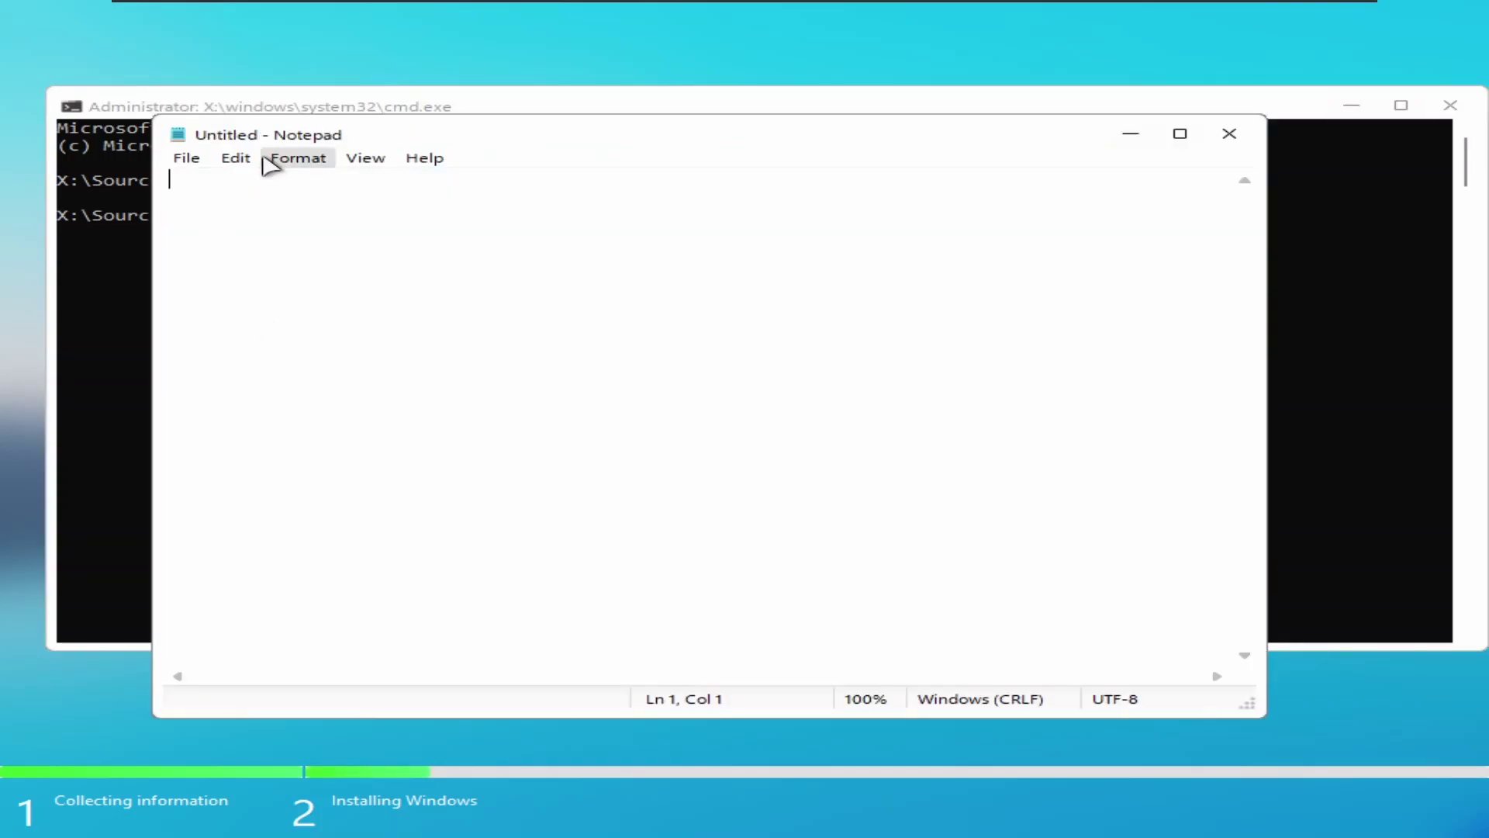
Browse the Windows folder on Local Disk (E:) in Notepad's Save As dialog with All Files shown, and close Notepad.
left_click(191, 166)
left_click(279, 283)
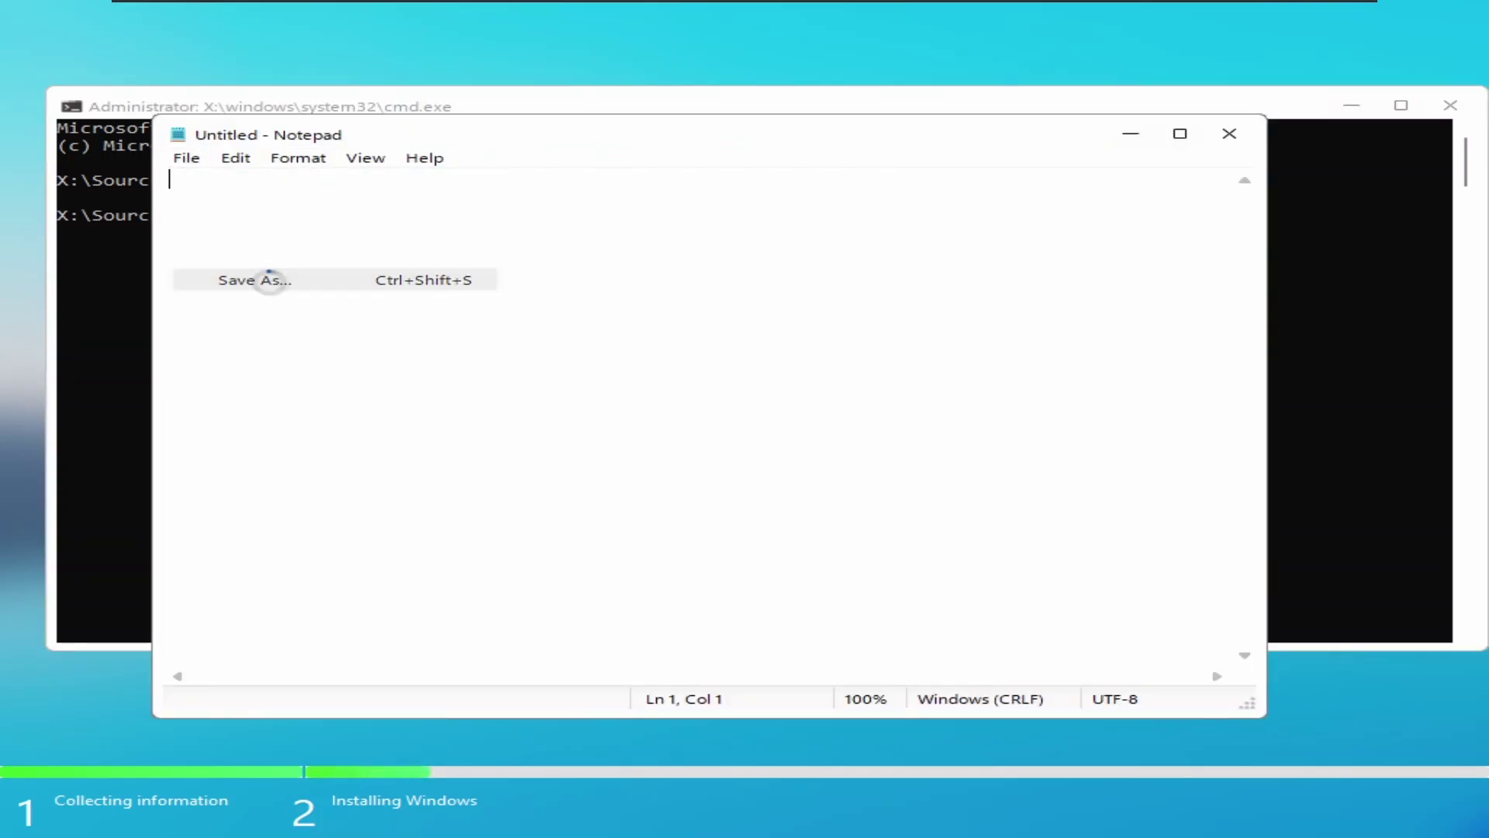
left_click(245, 415)
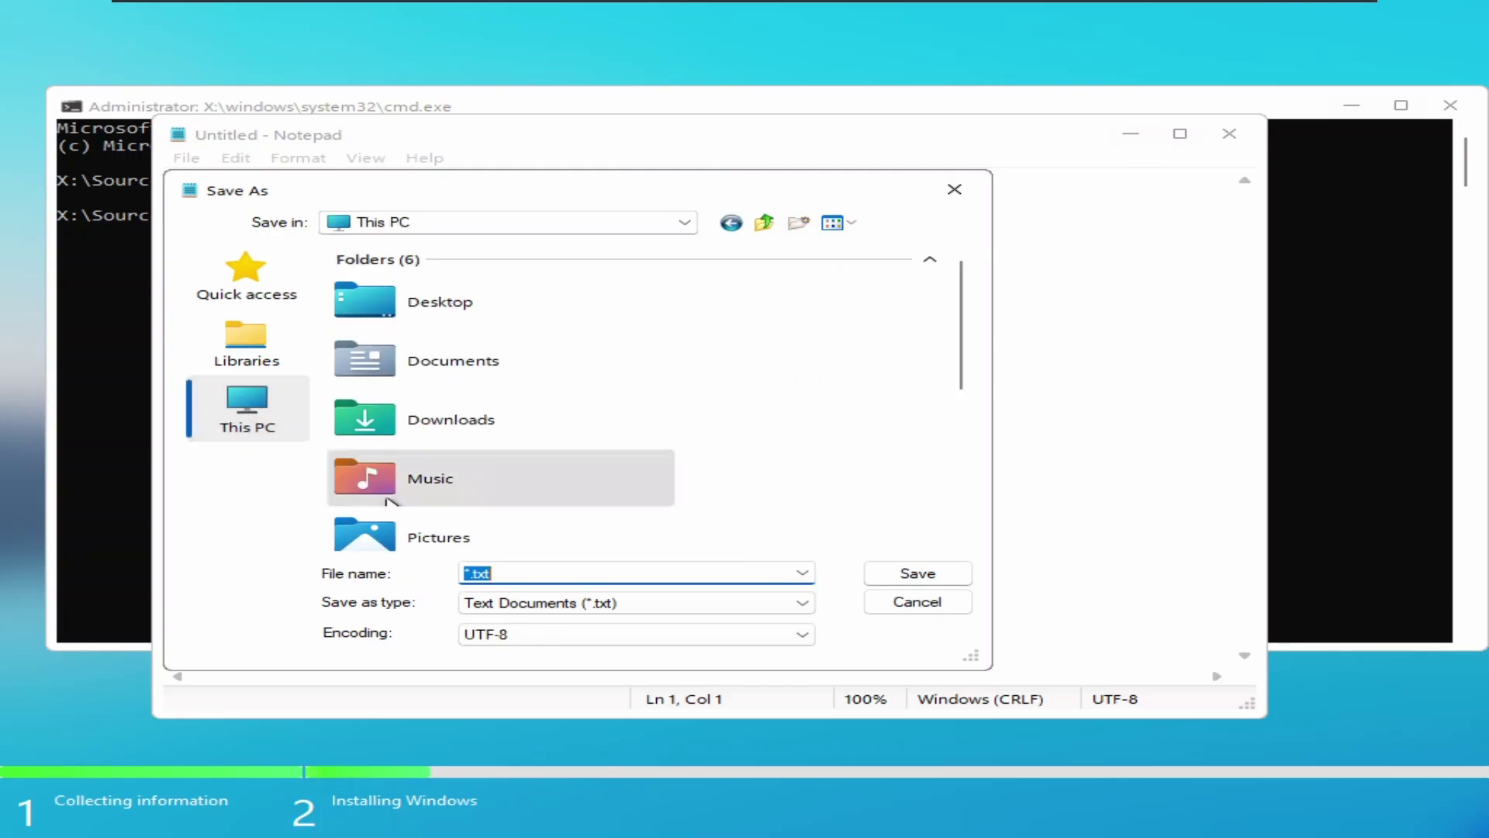
left_click(516, 607)
left_click(482, 631)
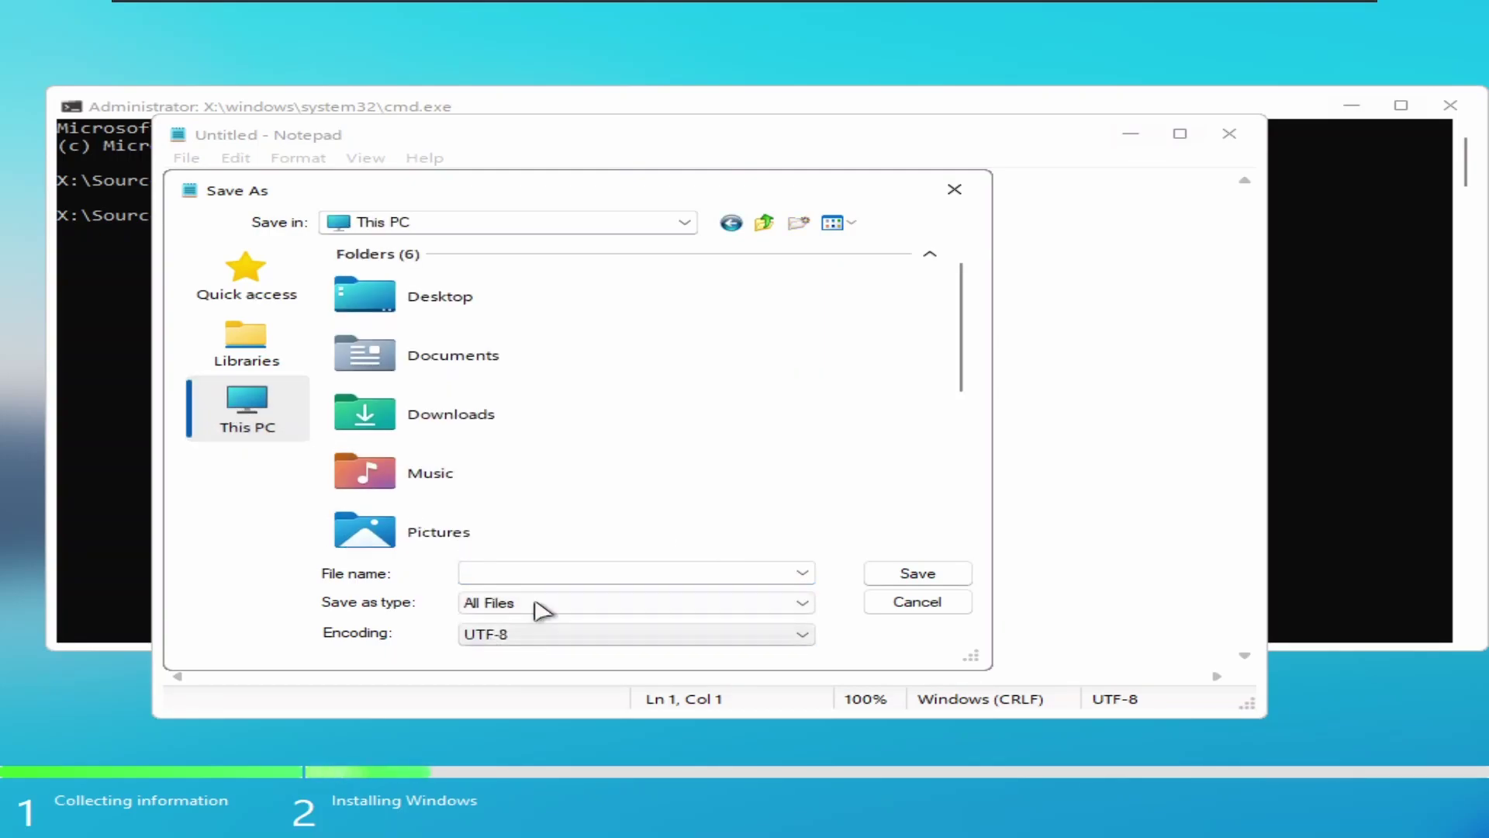
left_click_drag(961, 303, 954, 468)
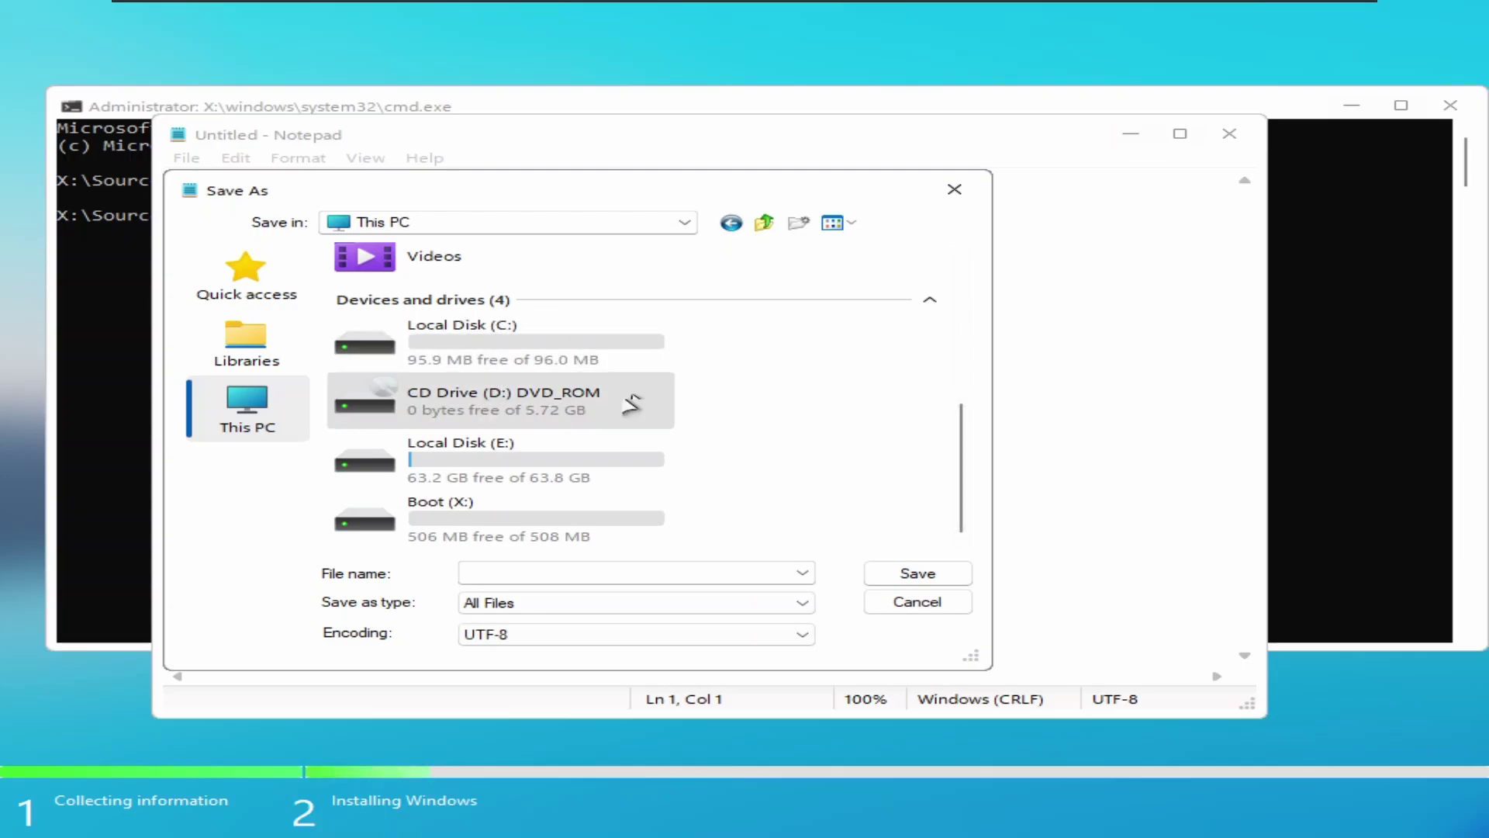
double_click(580, 464)
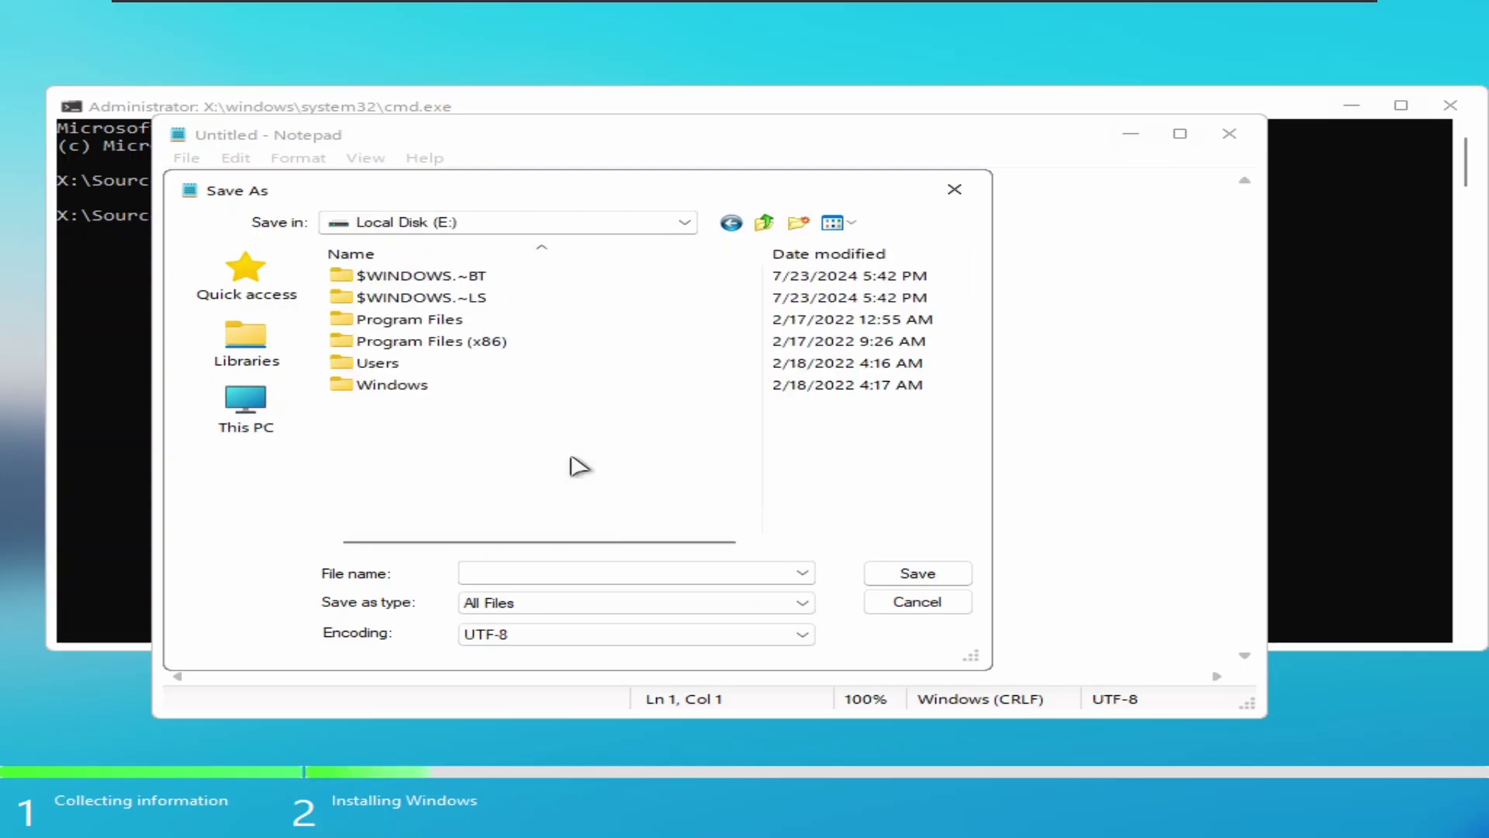
double_click(407, 384)
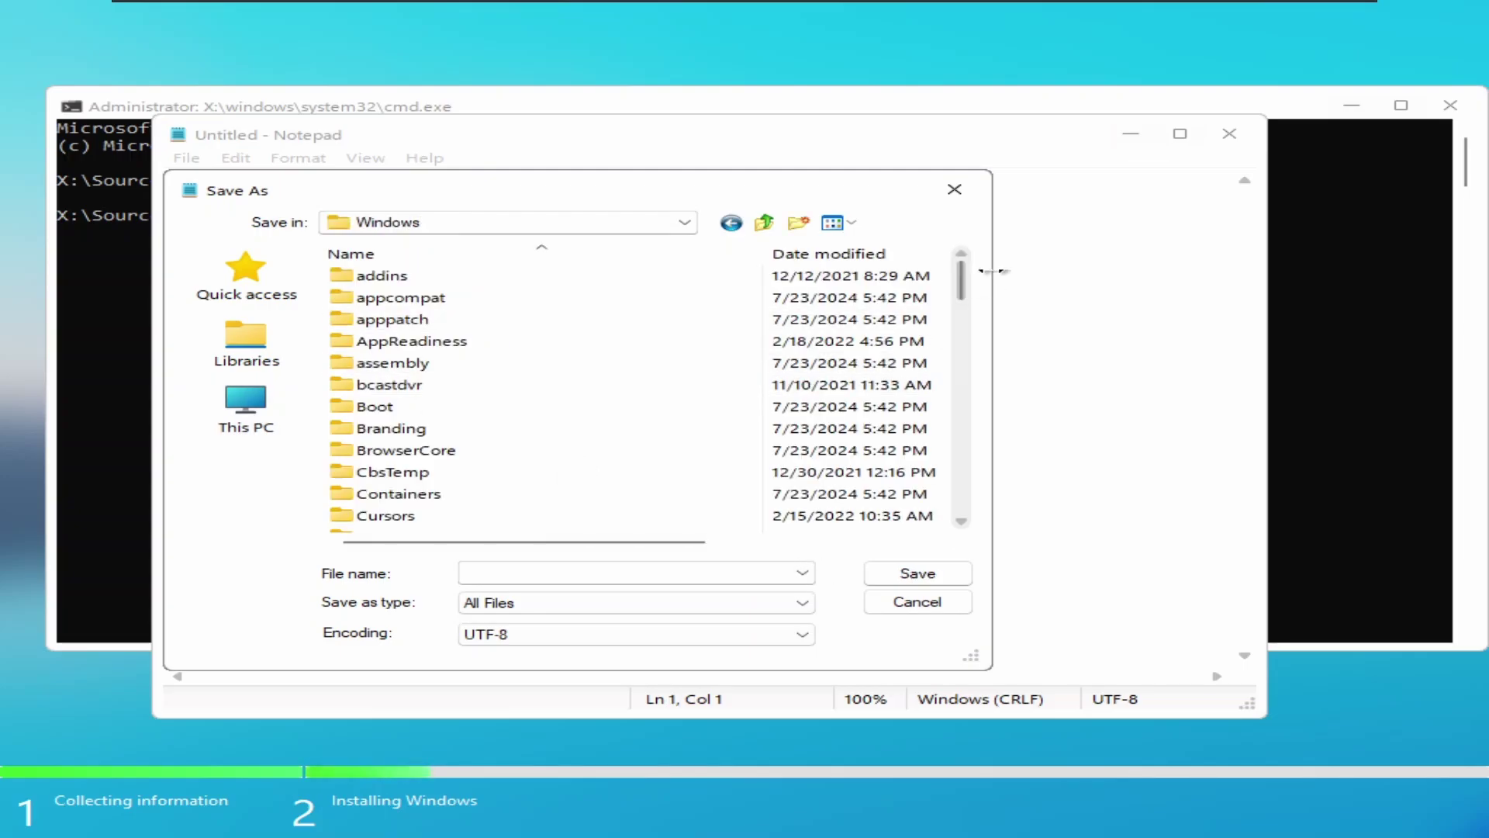
left_click_drag(961, 280, 980, 389)
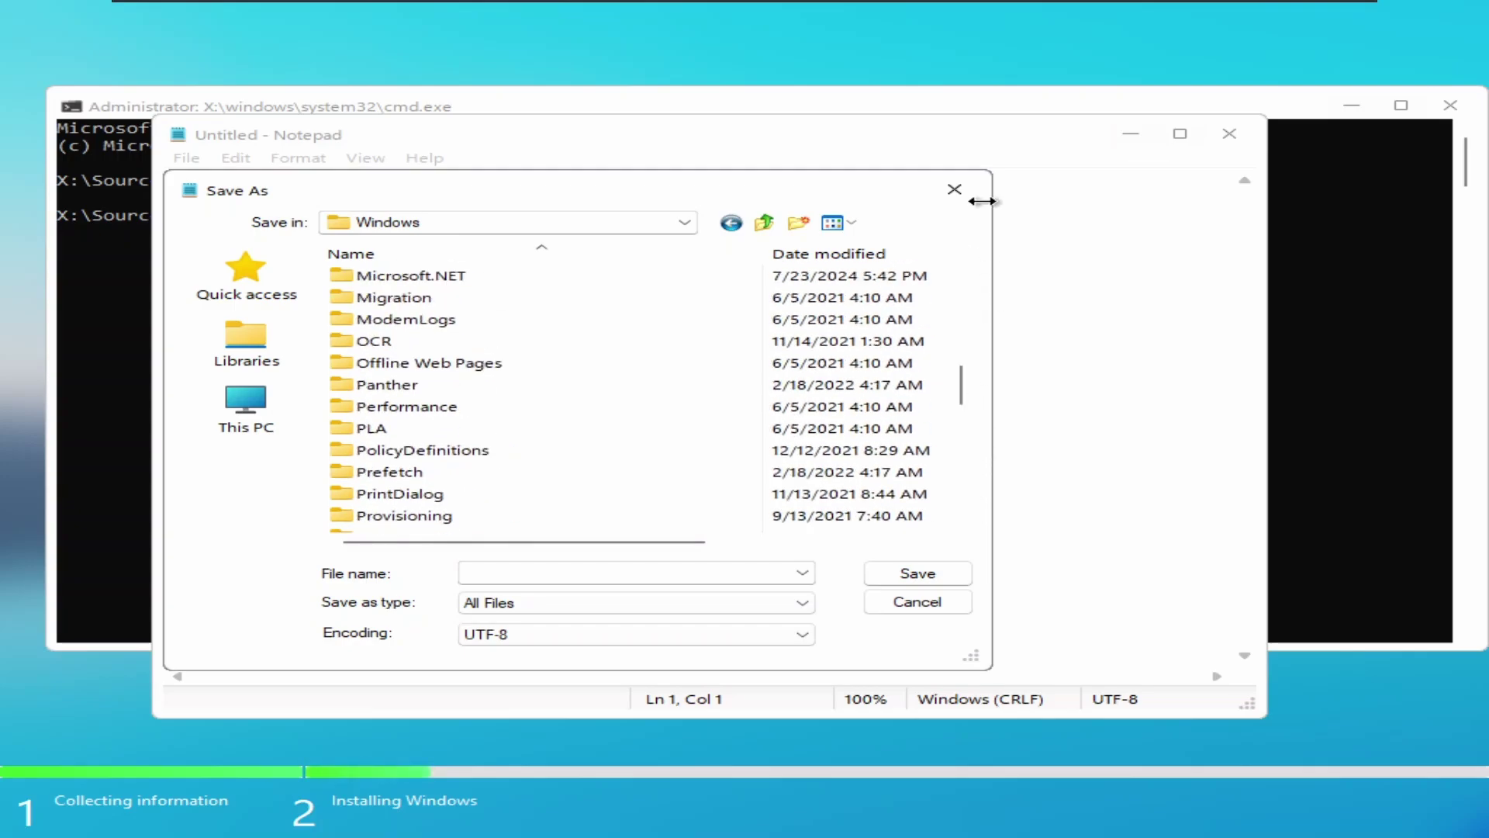
left_click(962, 190)
left_click(1228, 137)
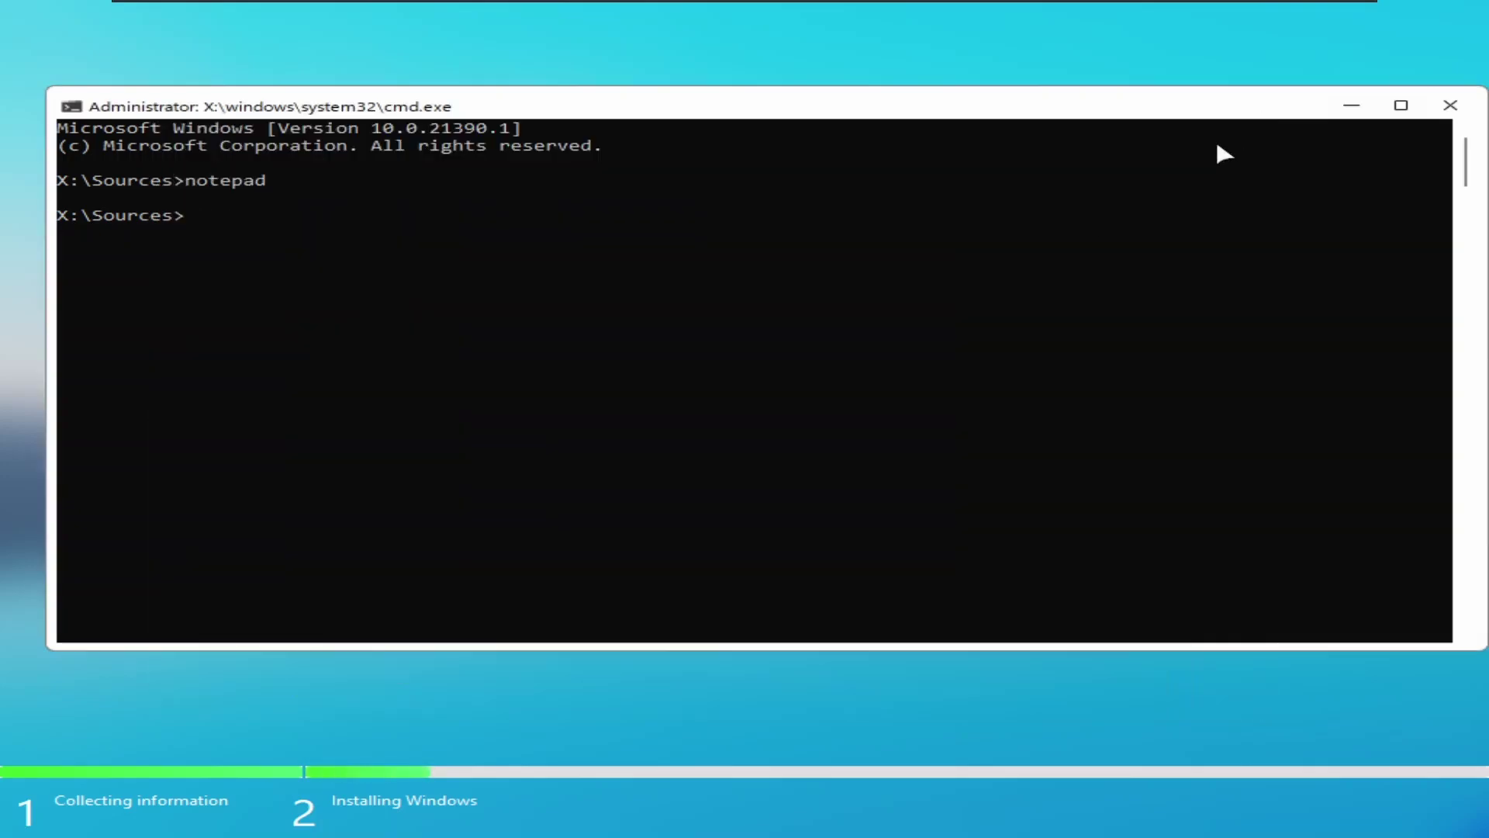
List the contents of X:\Sources in the command prompt with dir /w and close the prompt.
left_click(1038, 248)
type("dir /w")
key("Return")
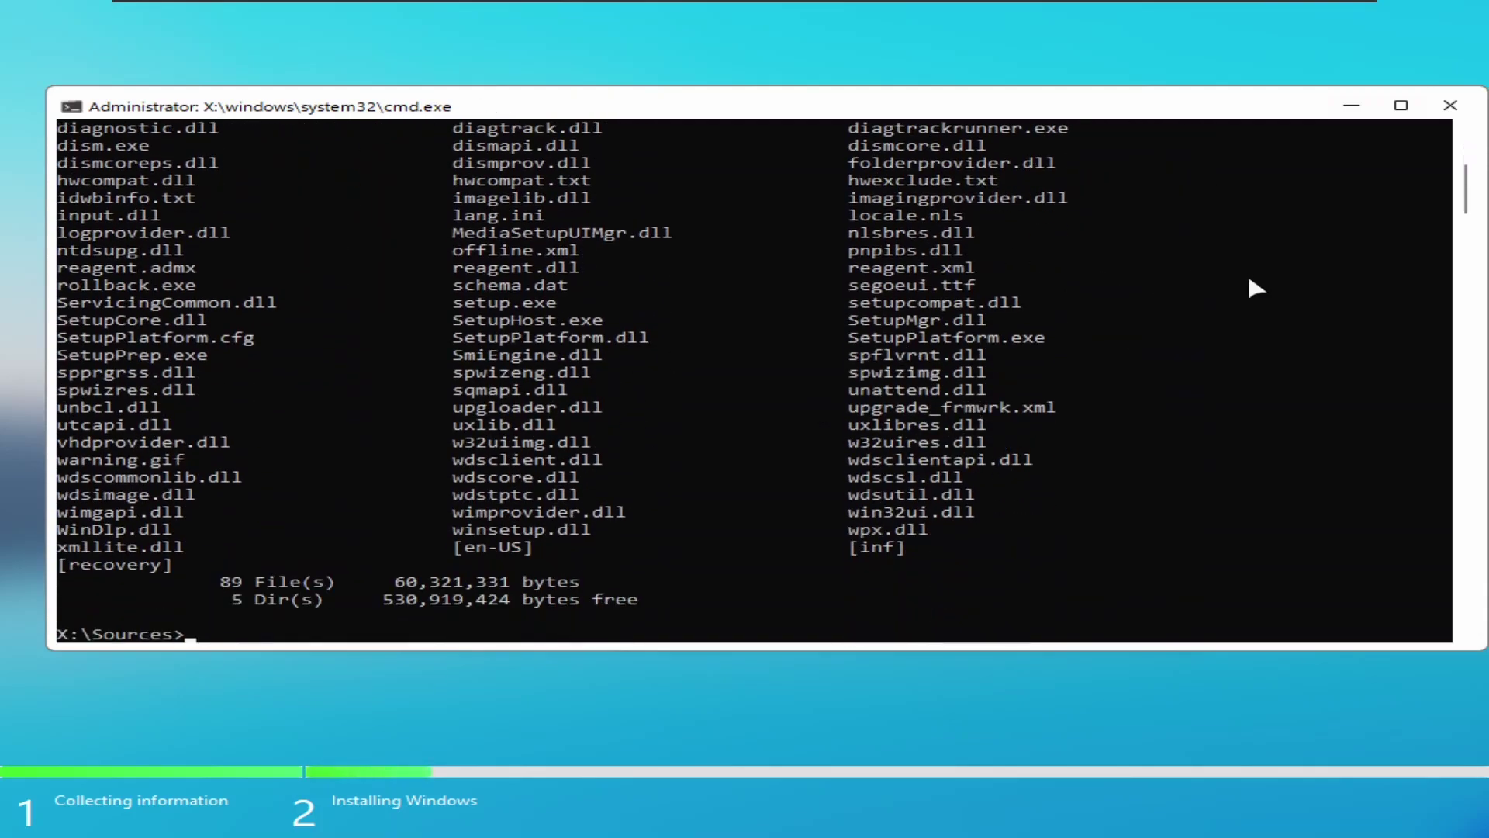
left_click(1450, 107)
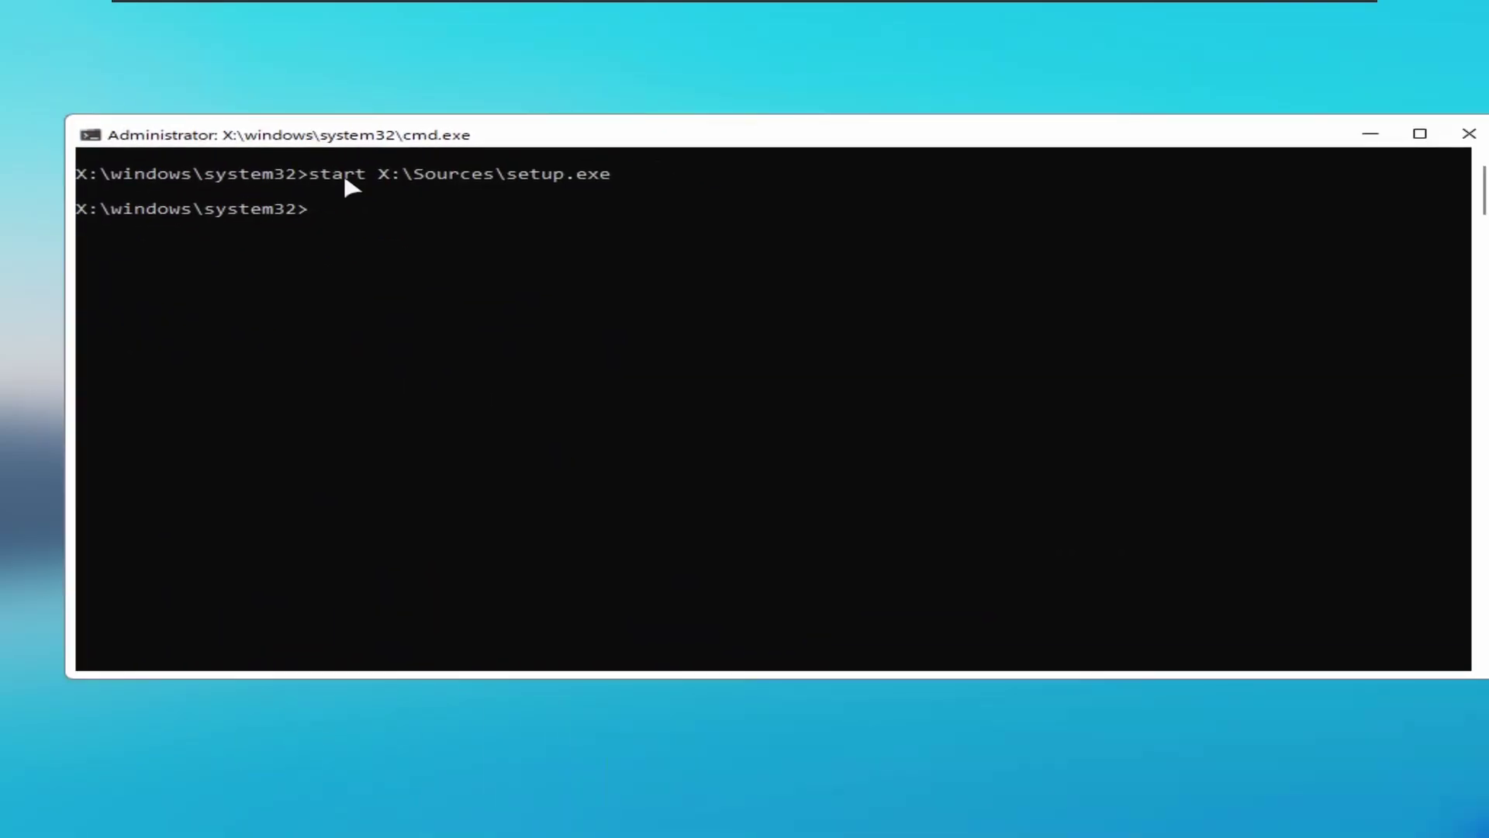
left_click_drag(73, 207, 356, 236)
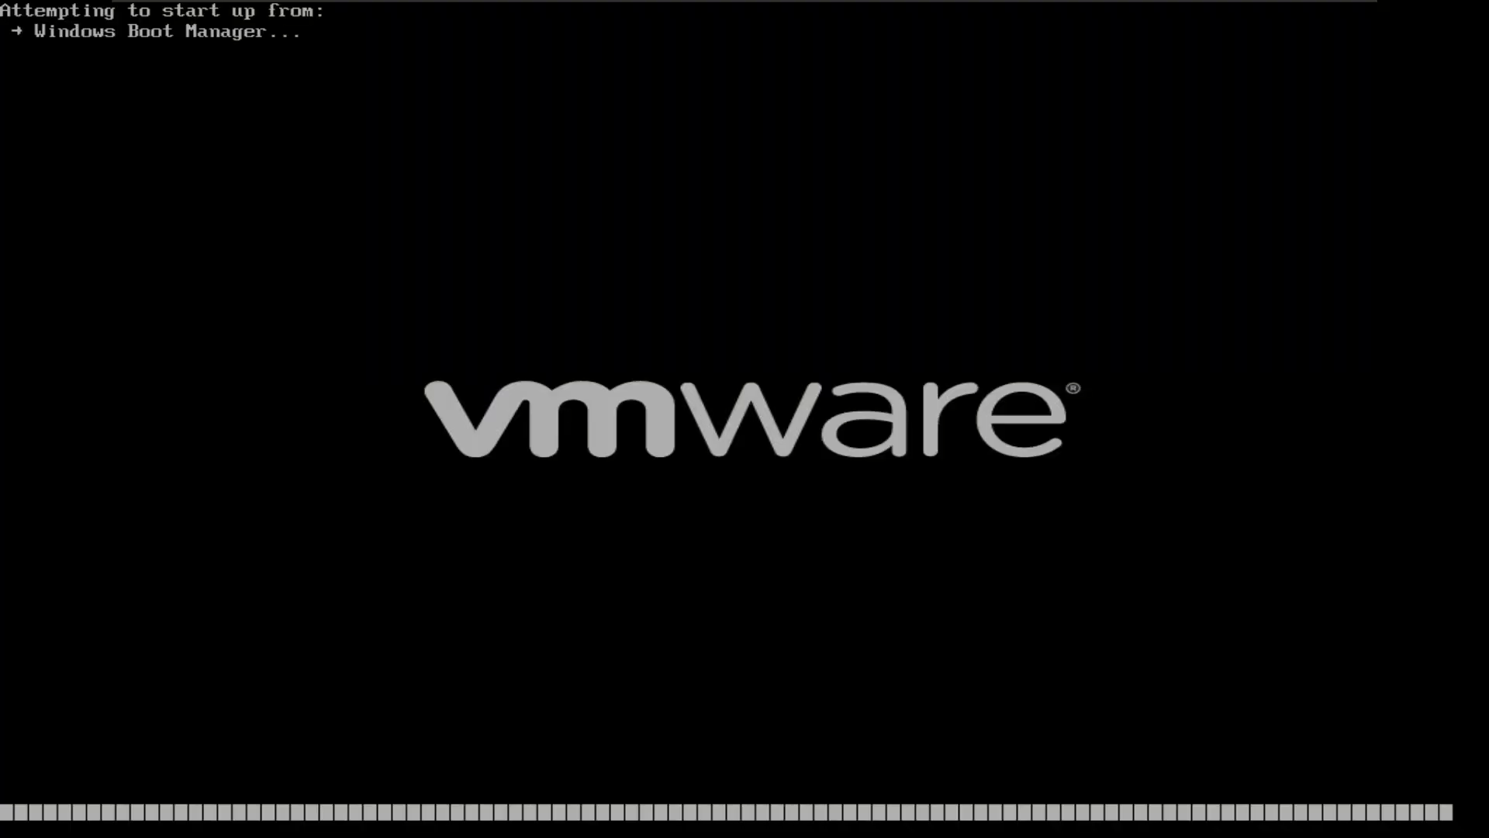